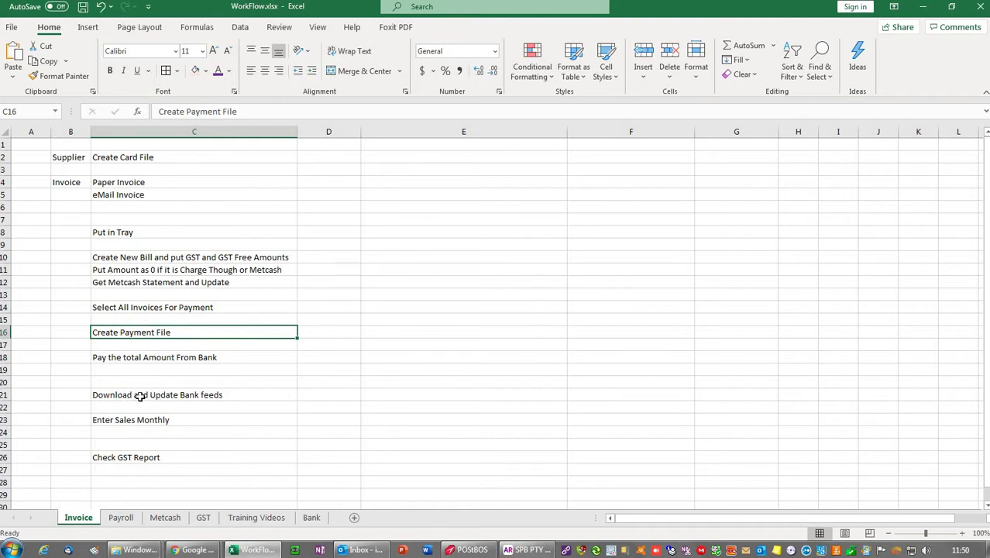
Select the Download and Update Bank feeds step in C21 on the Invoice sheet, then view the Bank sheet
click(141, 394)
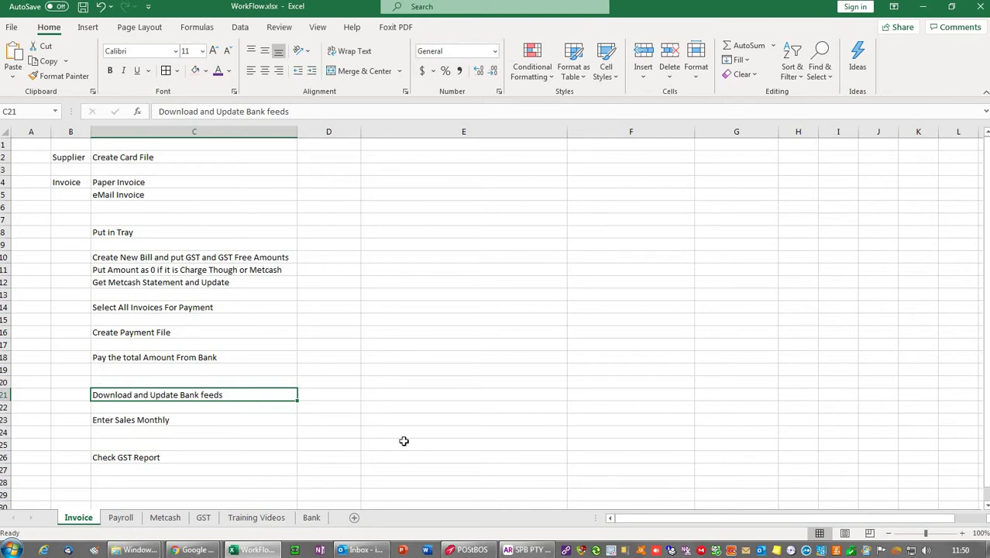
click(312, 518)
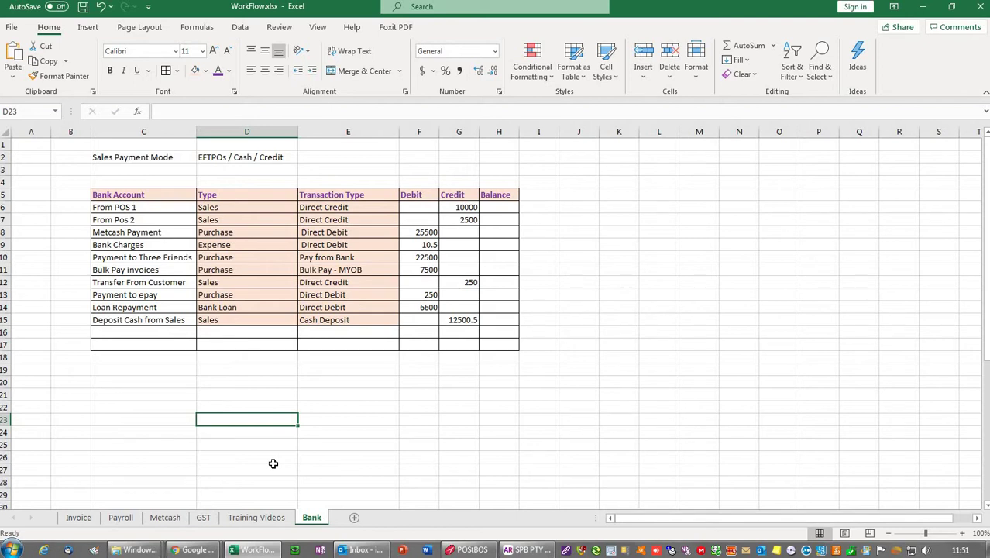
click(135, 158)
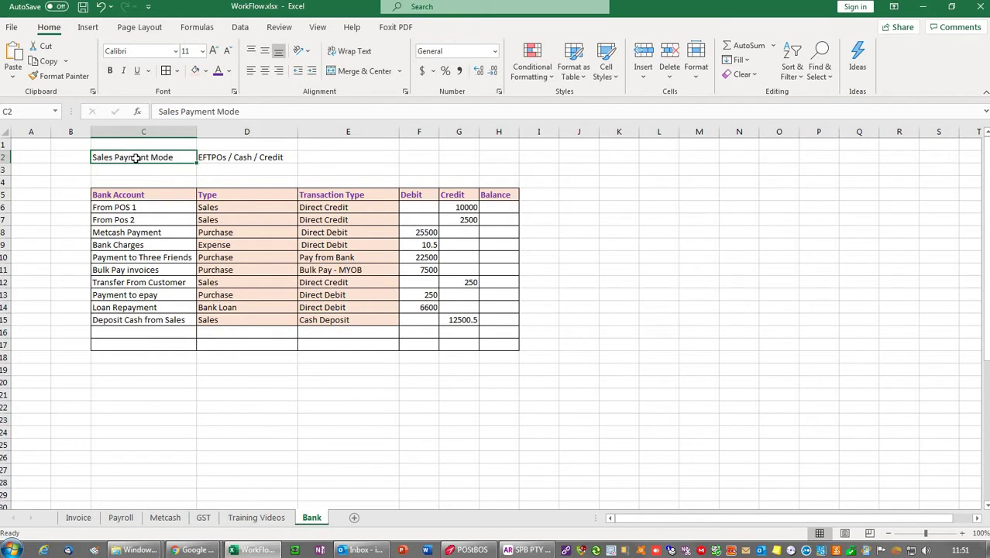
click(203, 158)
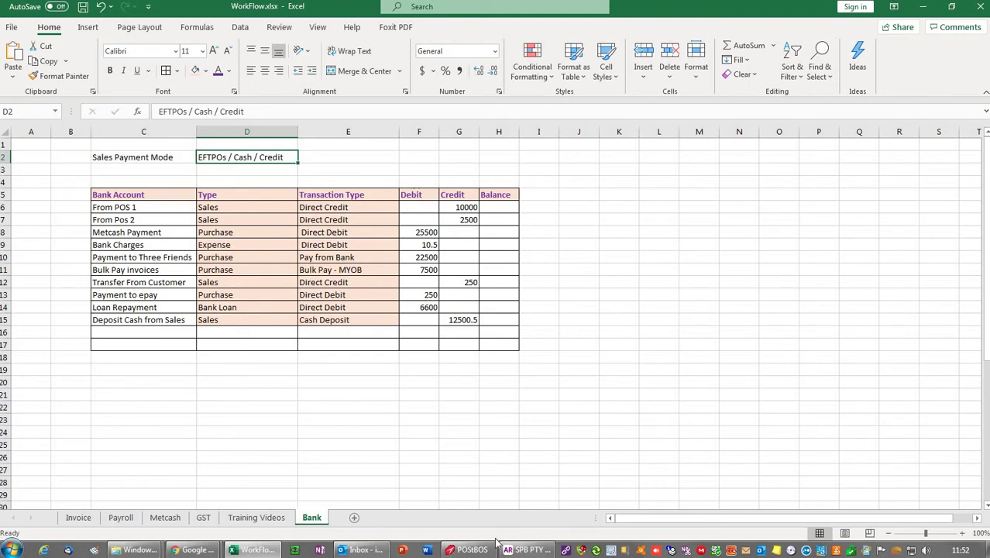
Run a POStBOS daily financial report ending Thursday, 30 January 2020
click(469, 549)
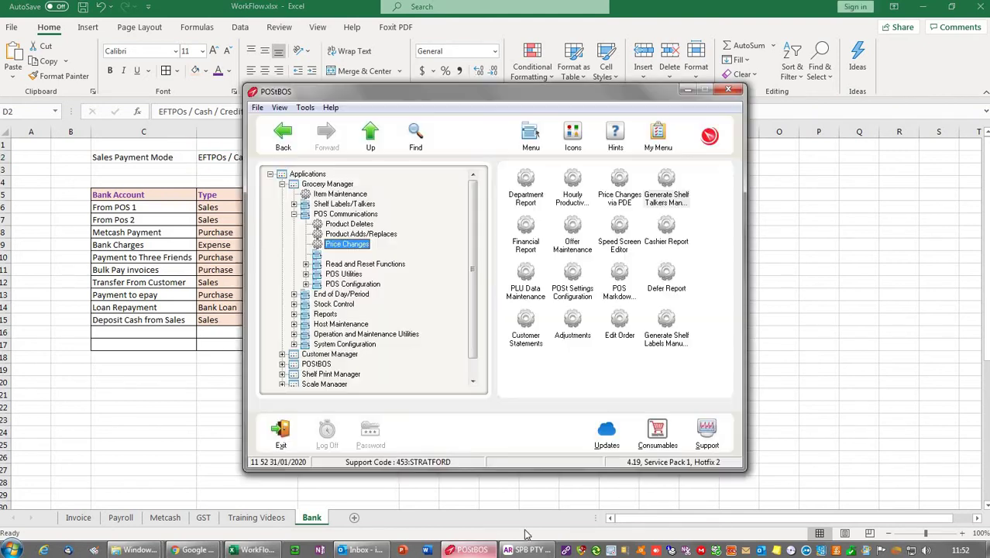
double_click(529, 230)
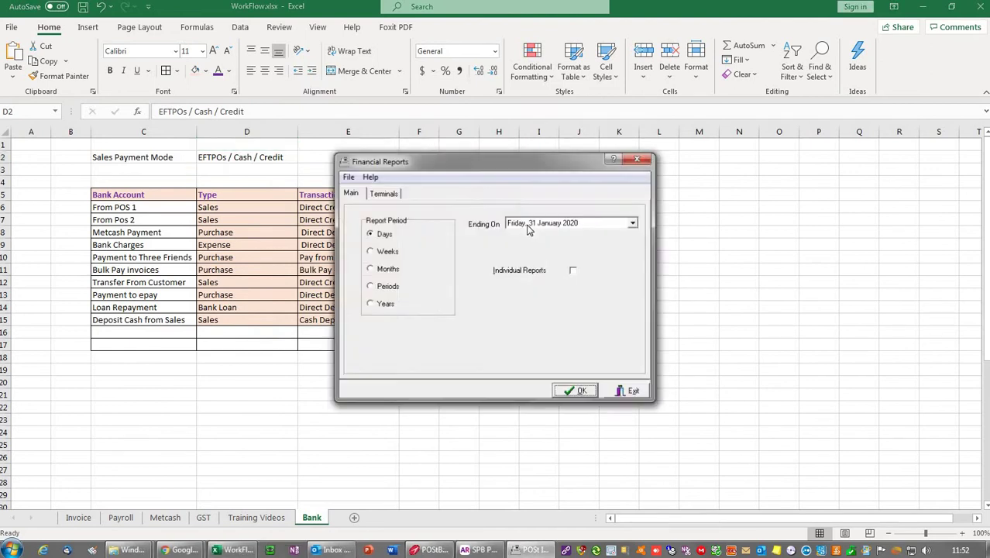
click(534, 223)
click(531, 242)
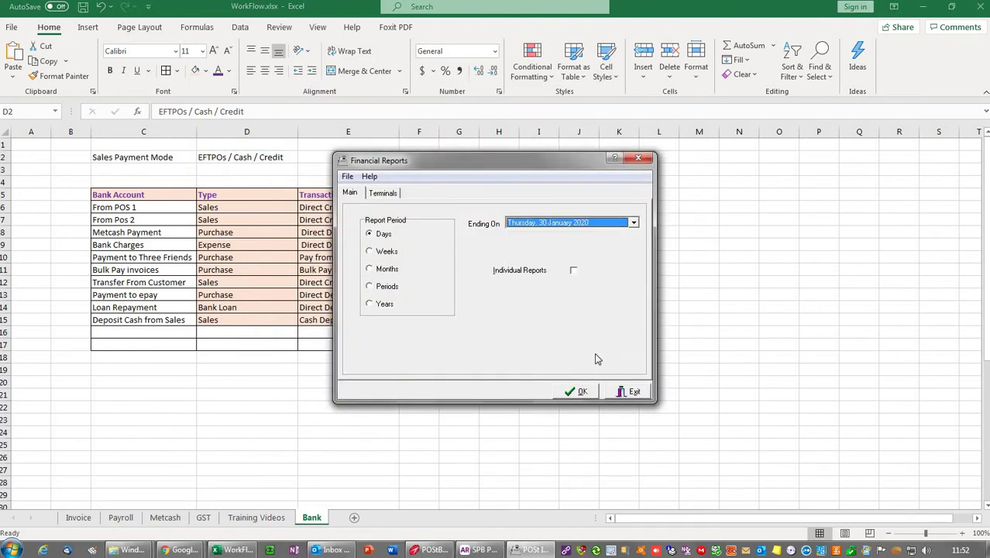
click(581, 392)
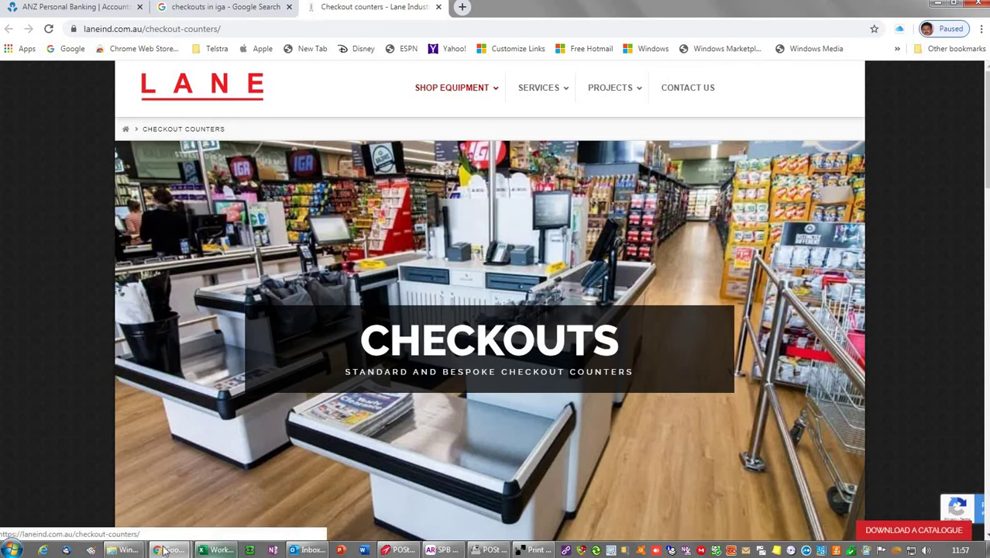
Review the 30 January consolidated report, then close the Lane checkout counters tab in Chrome
click(534, 549)
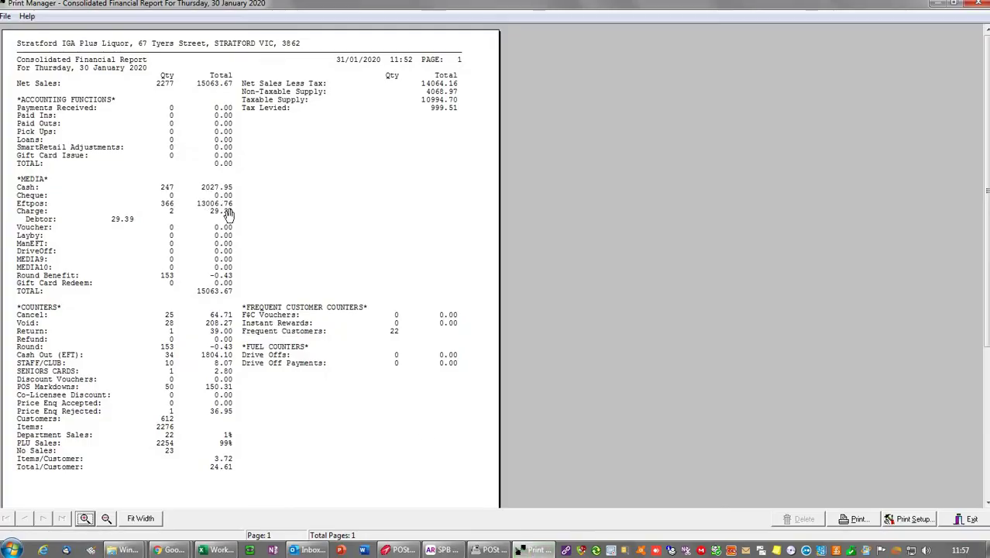
mouse_move(167, 549)
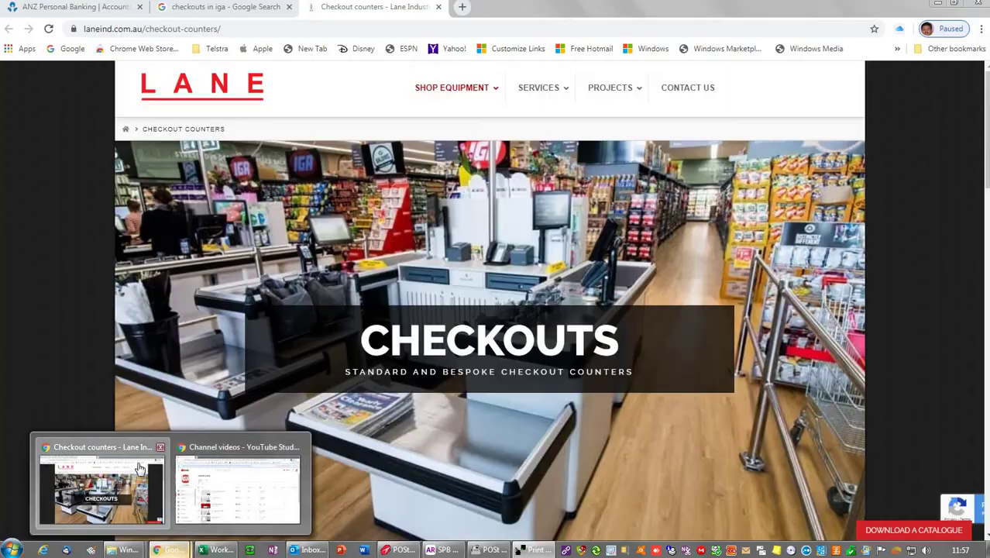
click(139, 468)
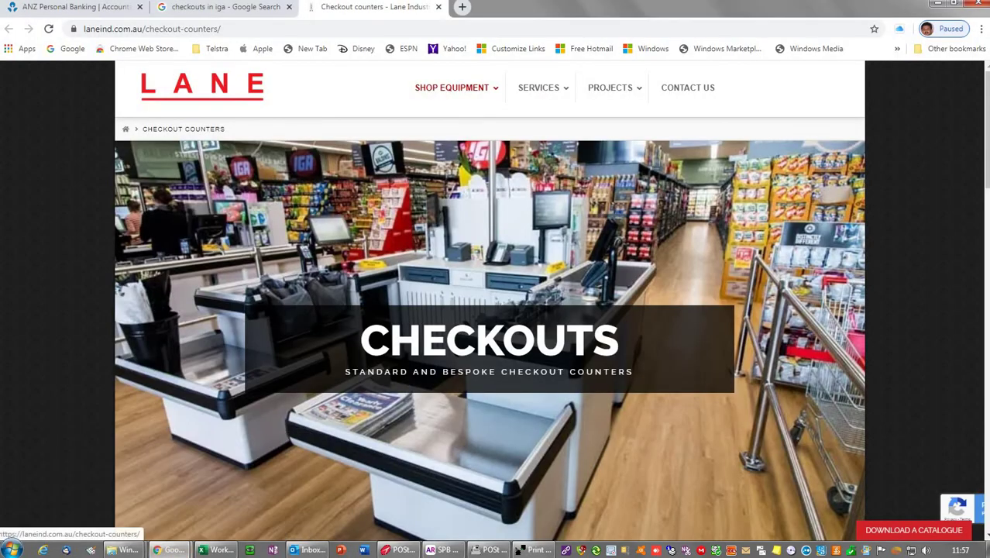
click(126, 7)
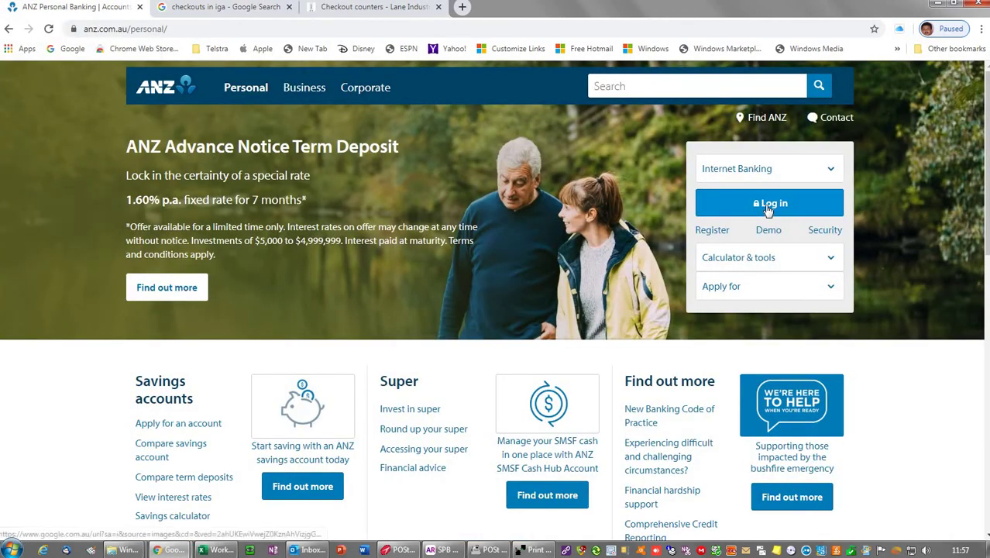
key(ctrl+Tab)
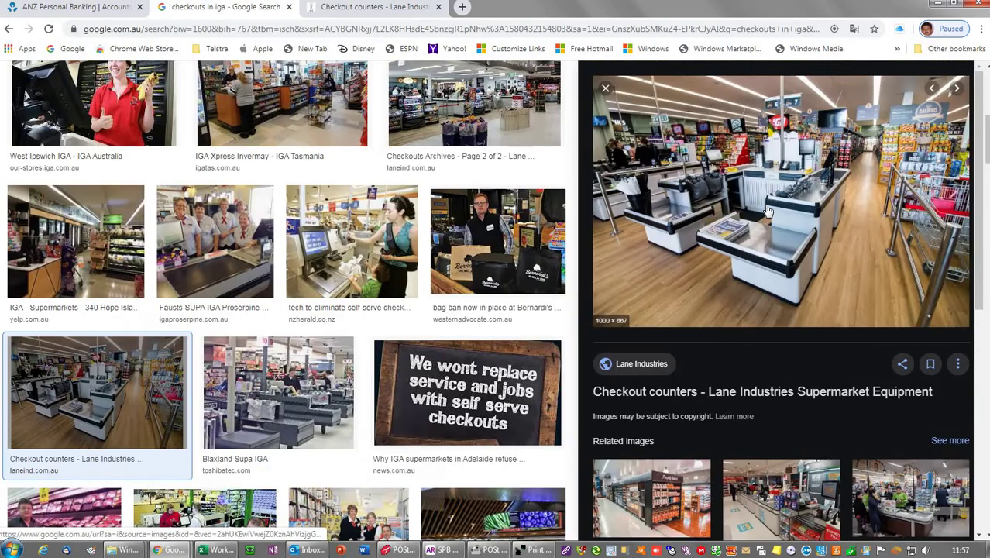
click(437, 7)
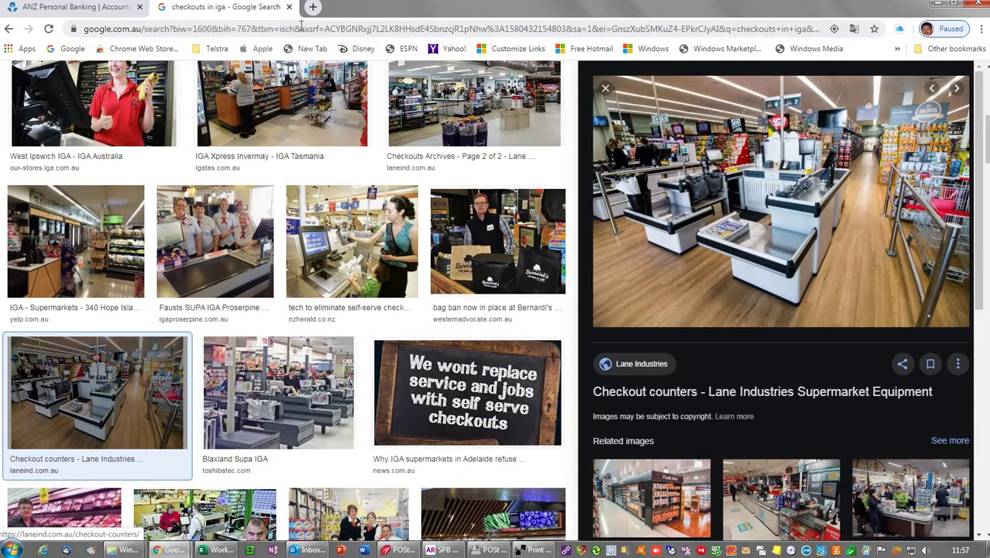
key(ctrl+l)
Go to anz.com in a new tab and log in to ANZ Internet Banking
click(313, 6)
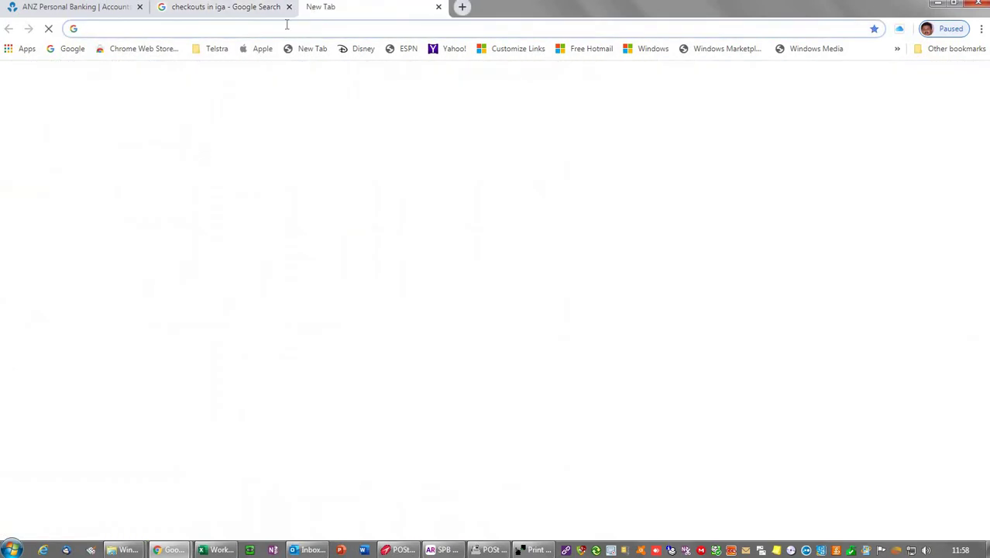
text(an)
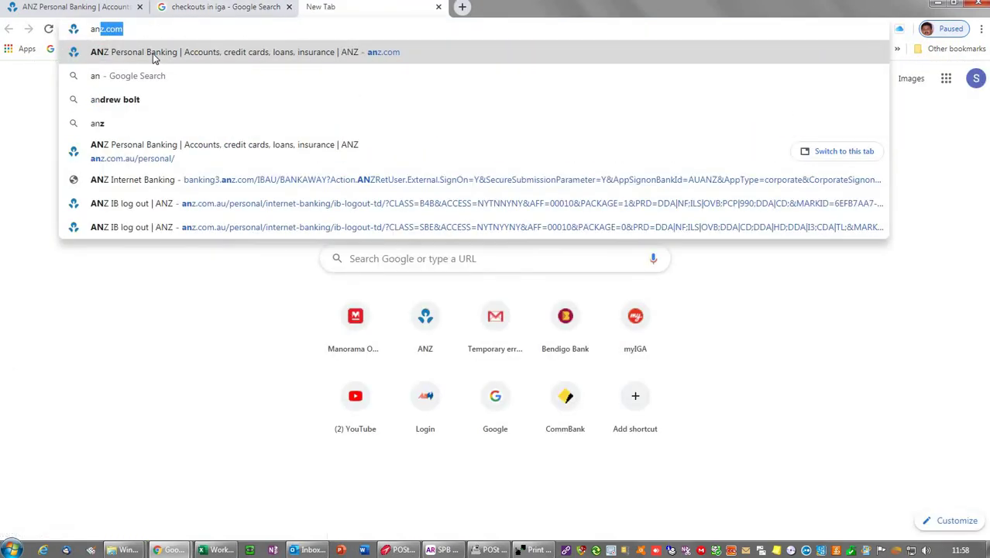
click(154, 58)
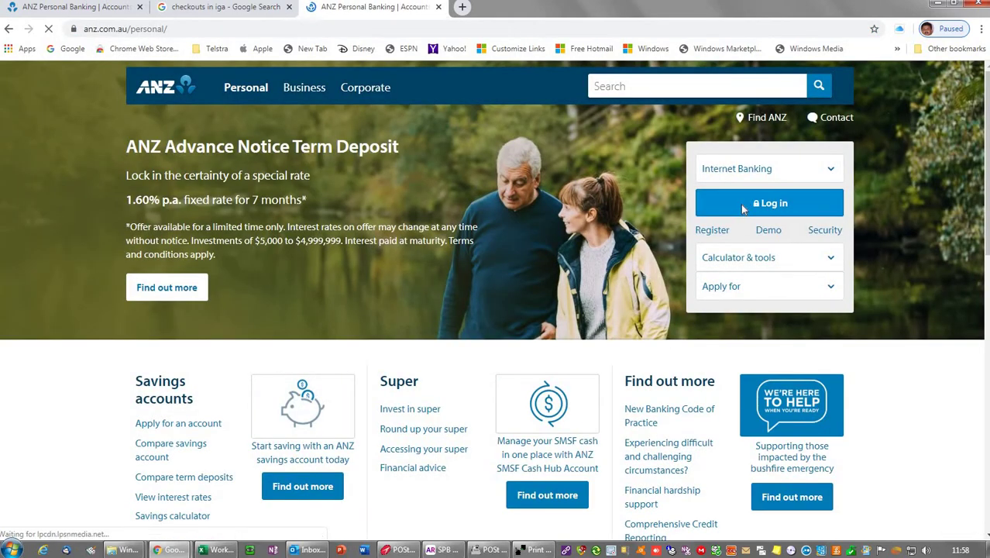
click(740, 206)
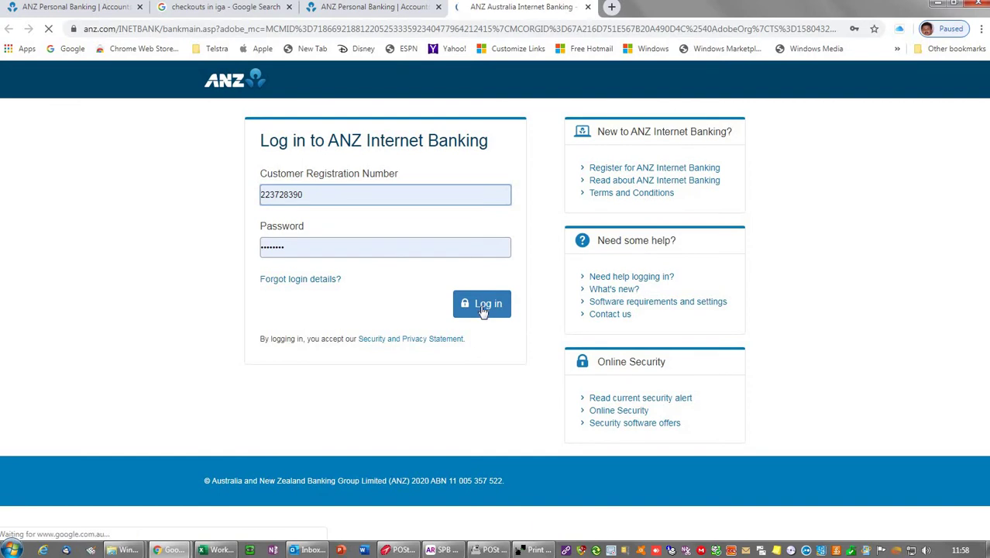
click(483, 306)
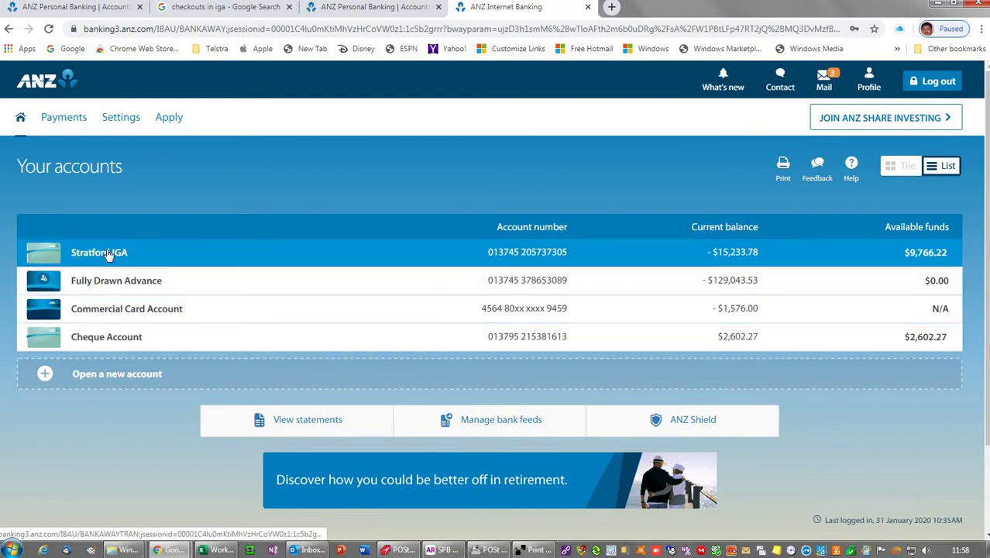
Open the Stratford IGA account and scroll through its 28–30 January transactions
click(108, 253)
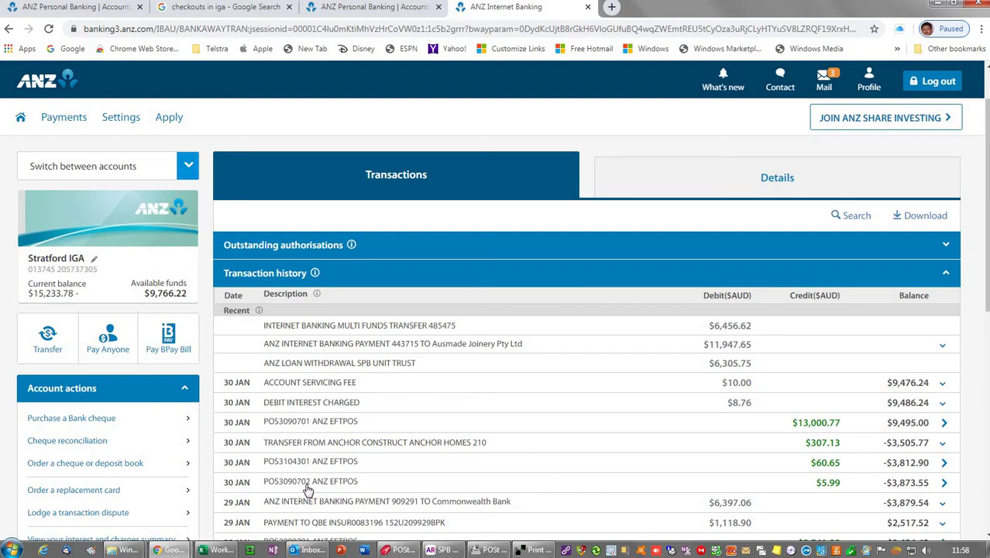
scroll(321, 489, down, 2)
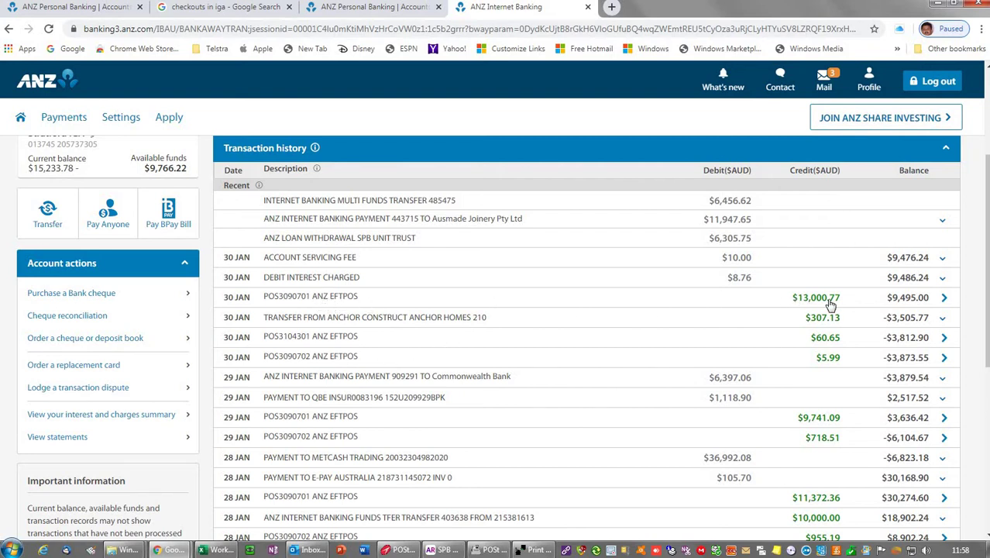
Compare the financial report with the ANZ transaction history, ending on the WorkFlow Bank sheet
click(531, 551)
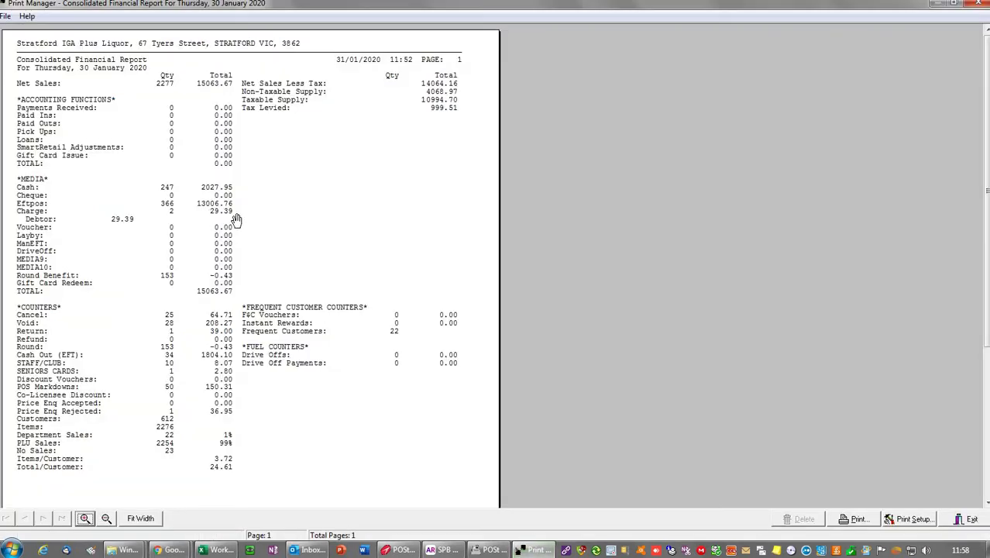
click(482, 552)
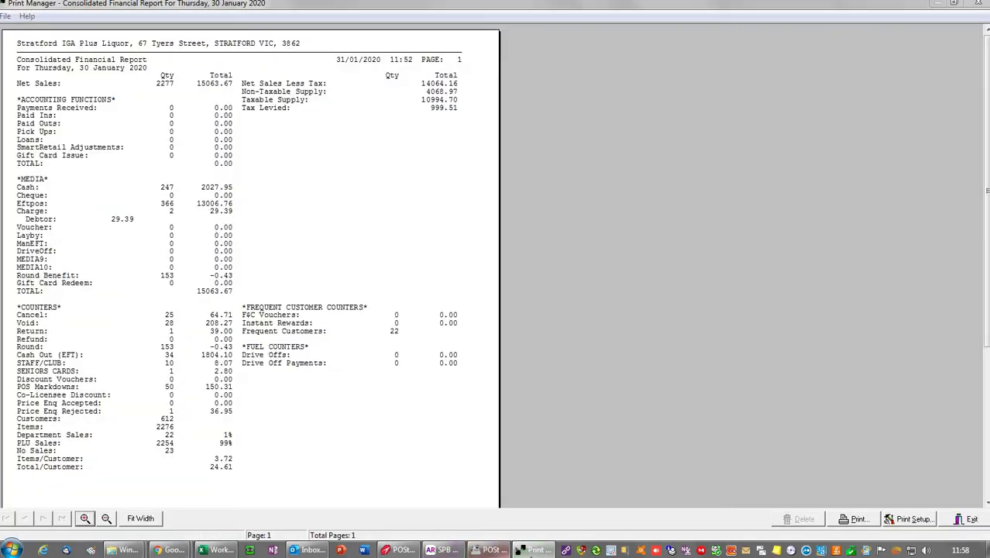
click(215, 550)
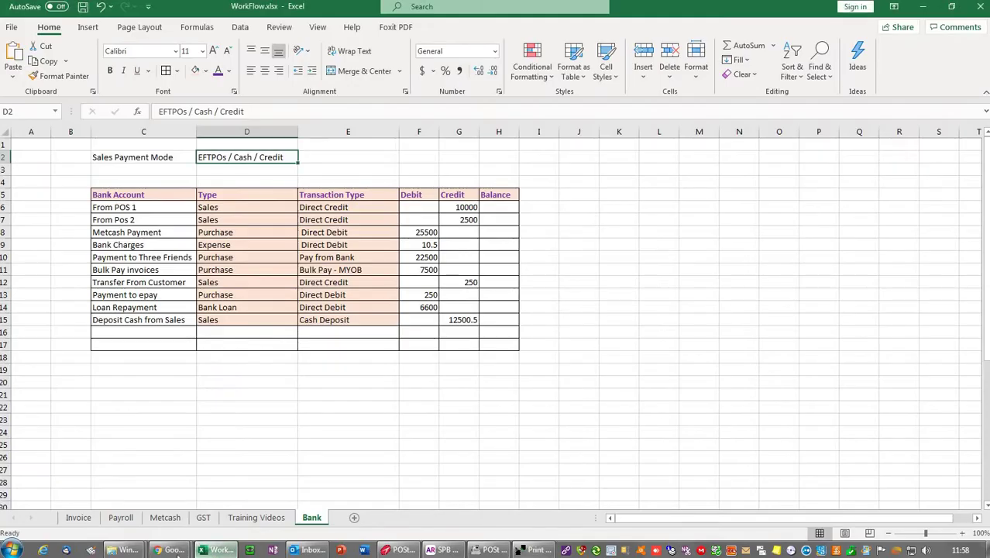
mouse_move(174, 551)
click(144, 494)
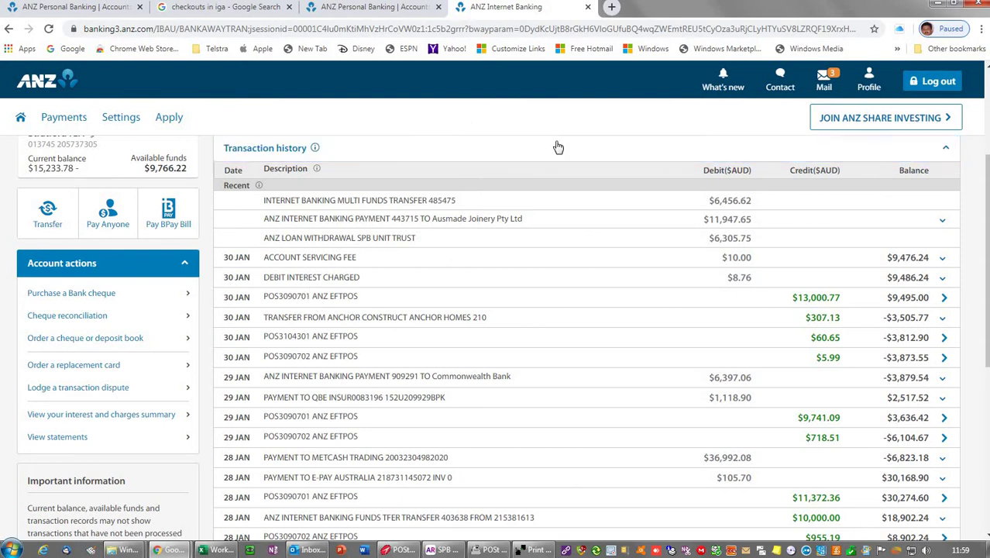
click(203, 550)
click(248, 446)
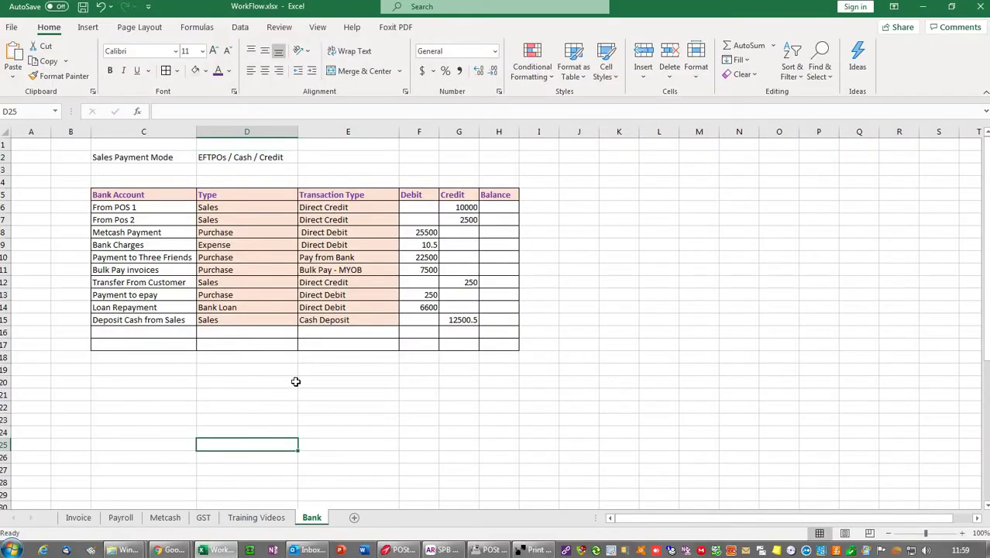
Review the ANZ transaction history, then return to the WorkFlow workbook
mouse_move(155, 551)
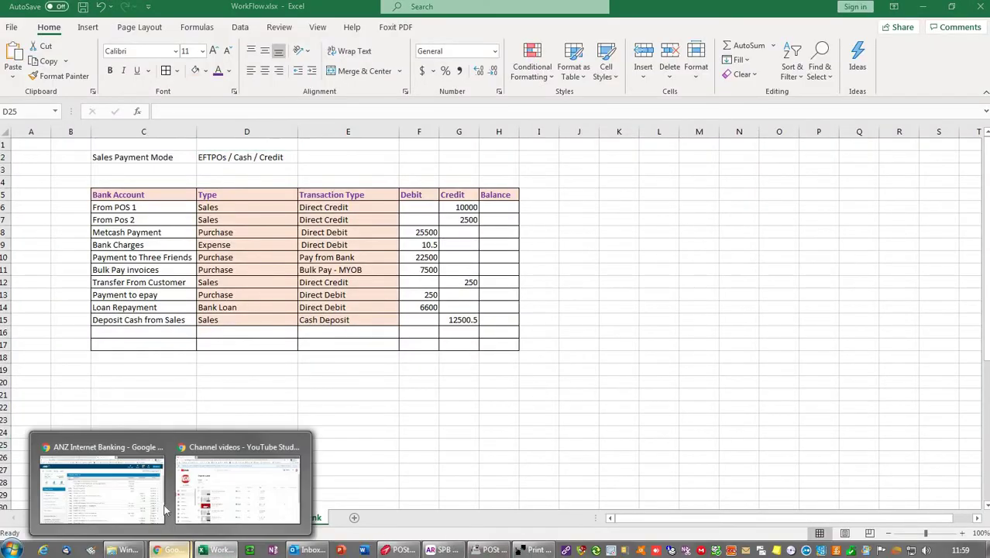
click(92, 484)
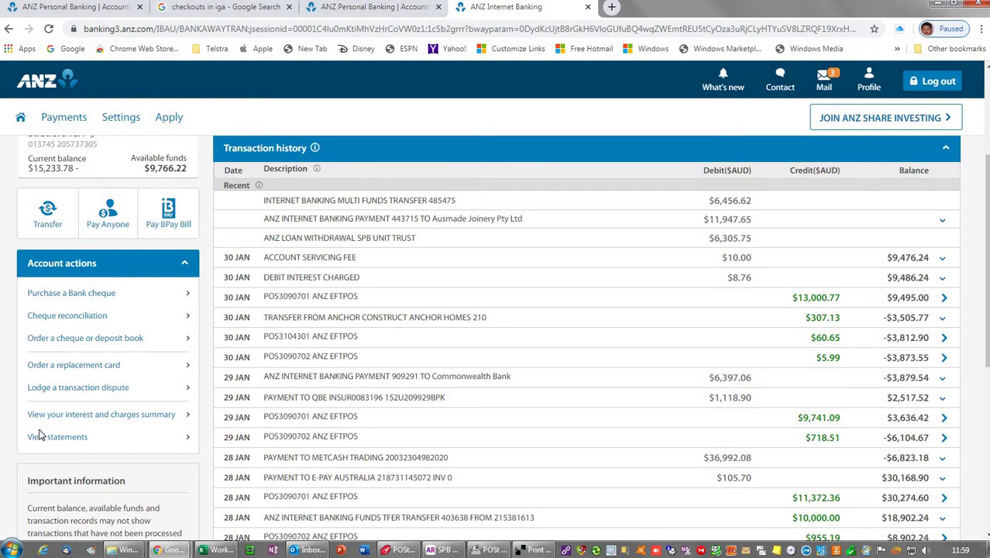
click(219, 549)
click(275, 383)
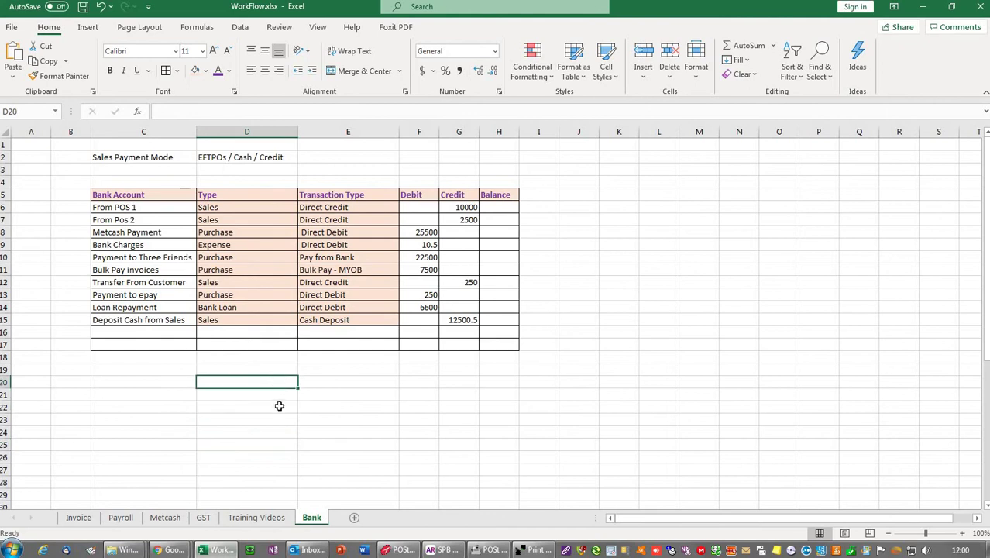
click(120, 208)
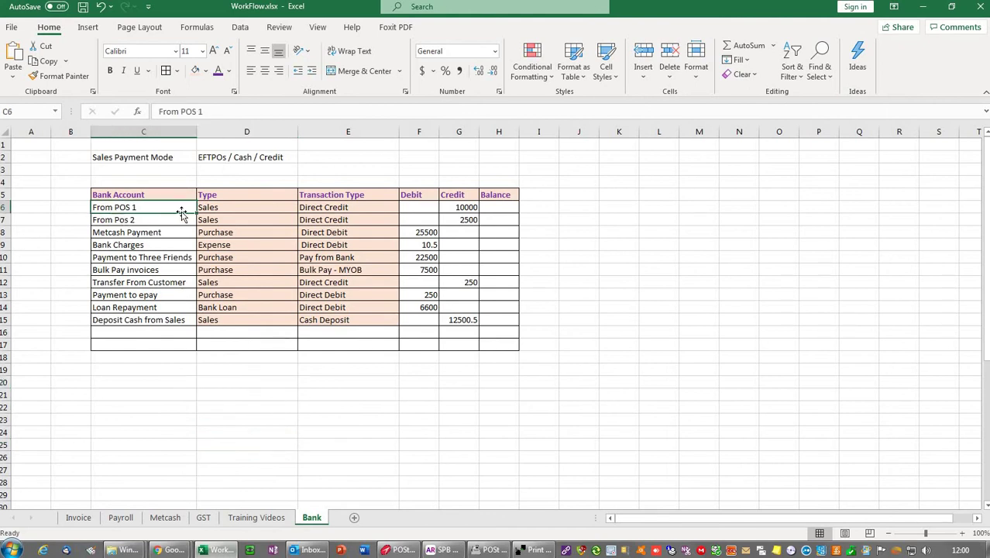
click(219, 205)
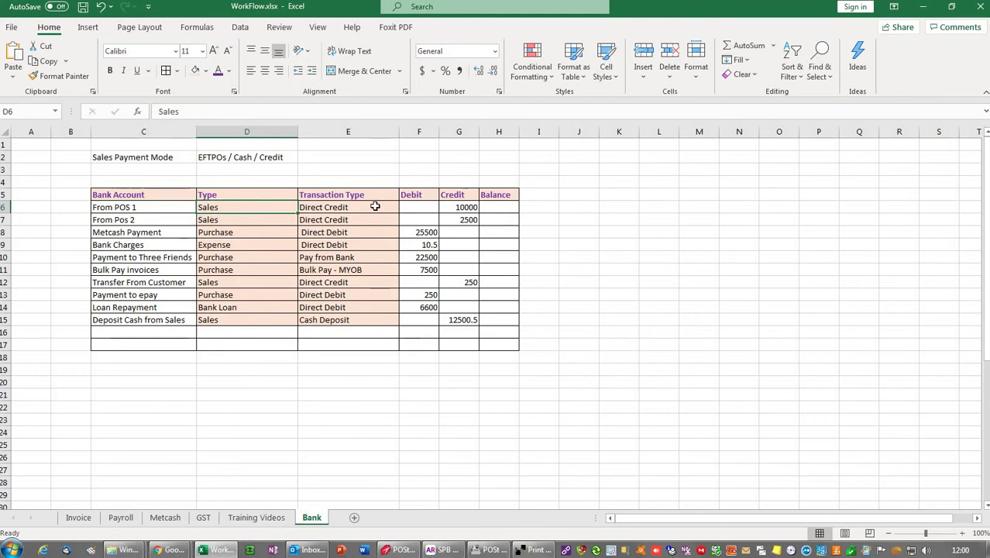
click(467, 205)
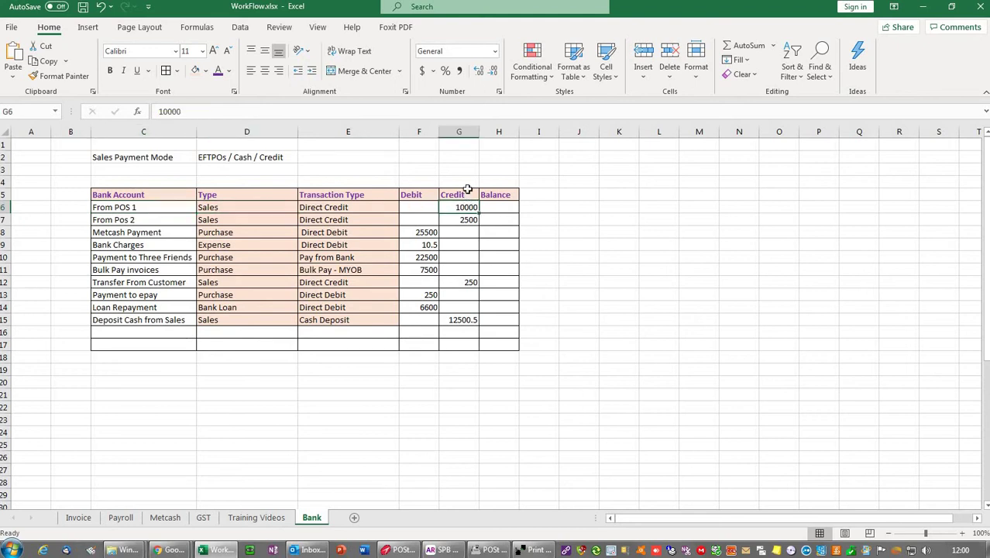
click(122, 222)
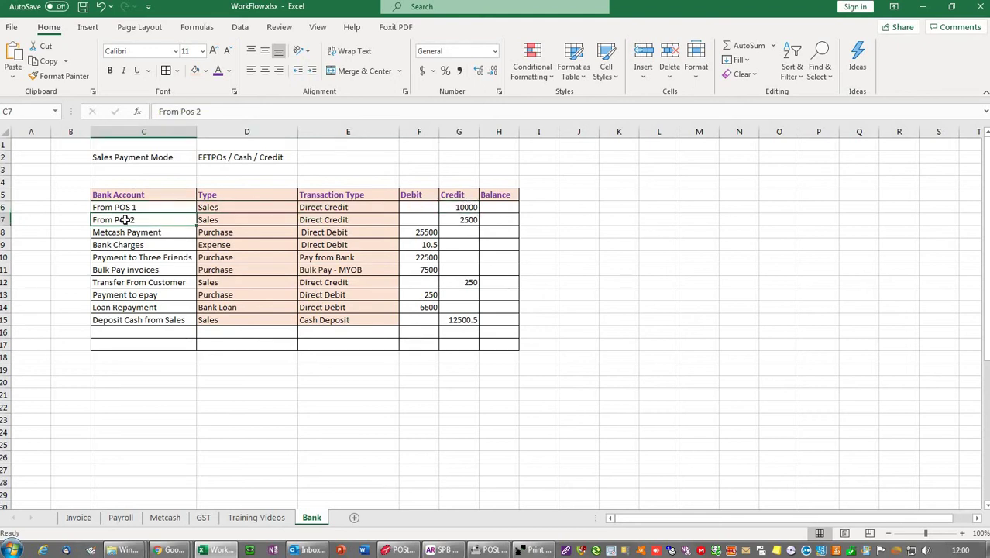
click(234, 236)
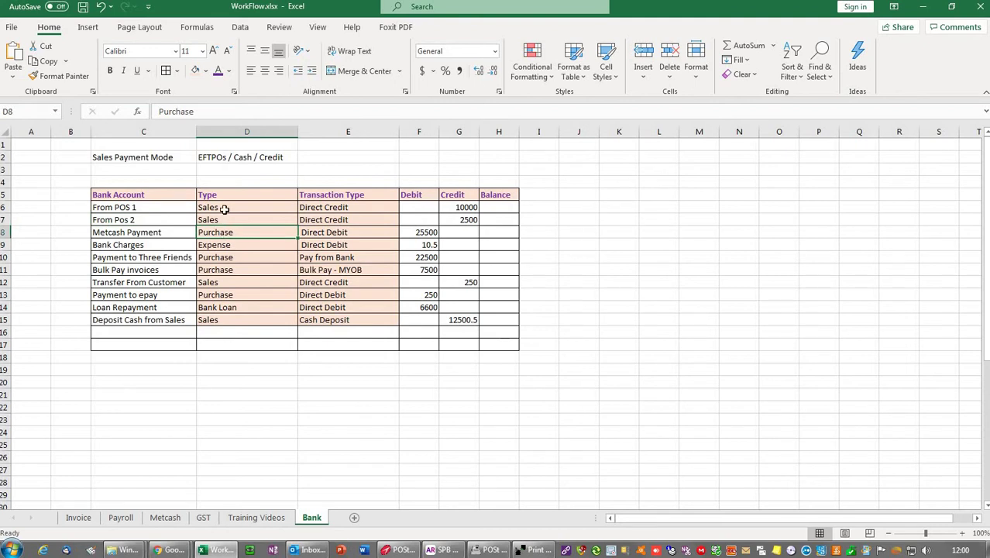
click(144, 207)
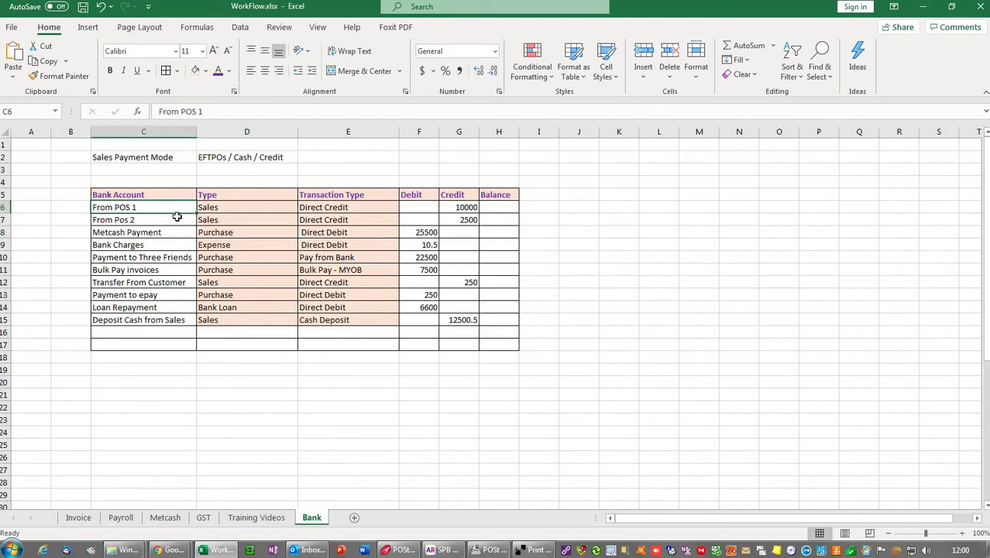
click(128, 234)
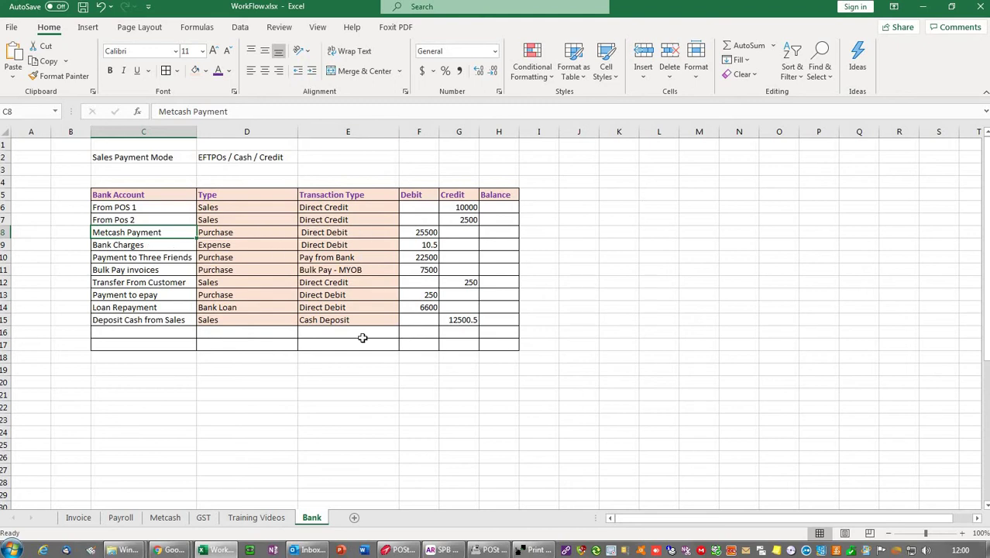
mouse_move(206, 552)
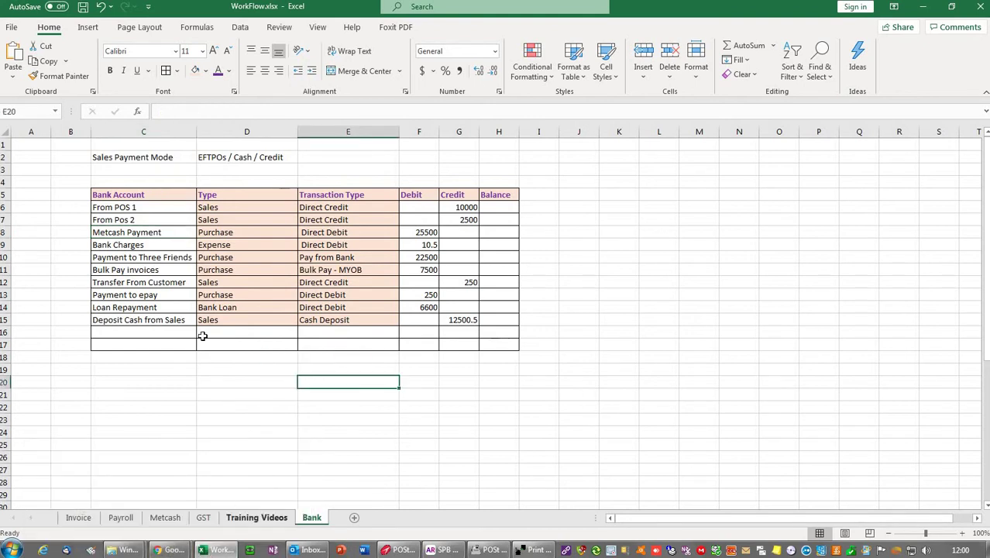
click(124, 245)
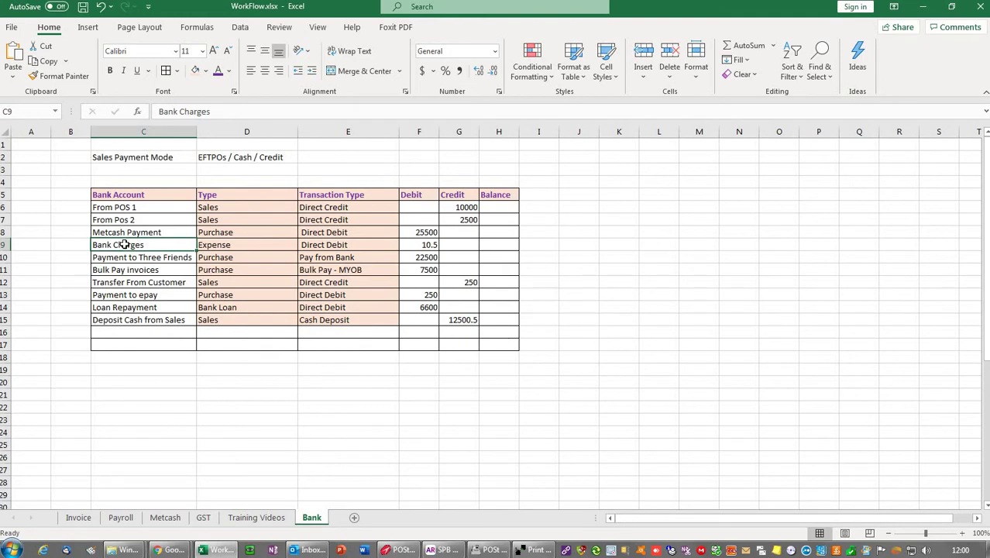
click(353, 247)
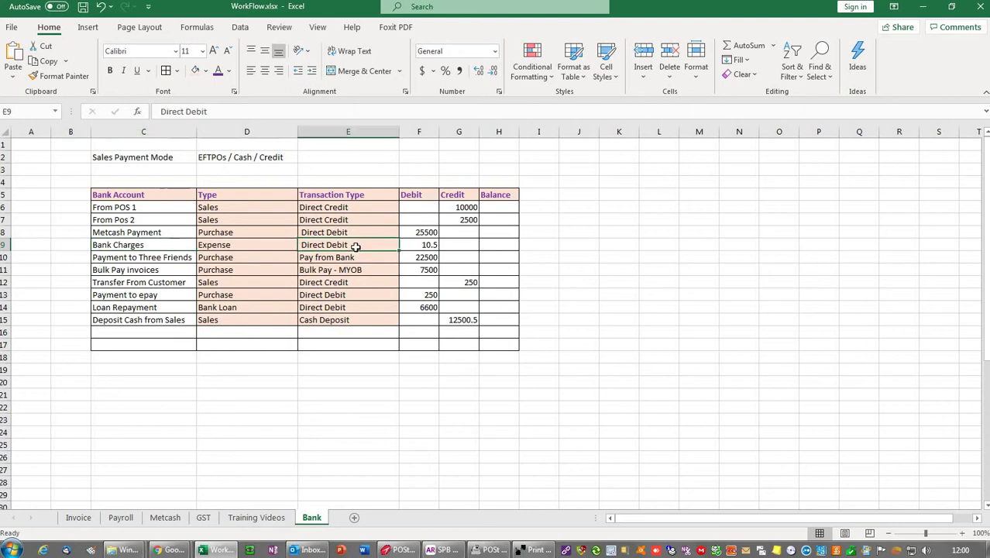
click(116, 257)
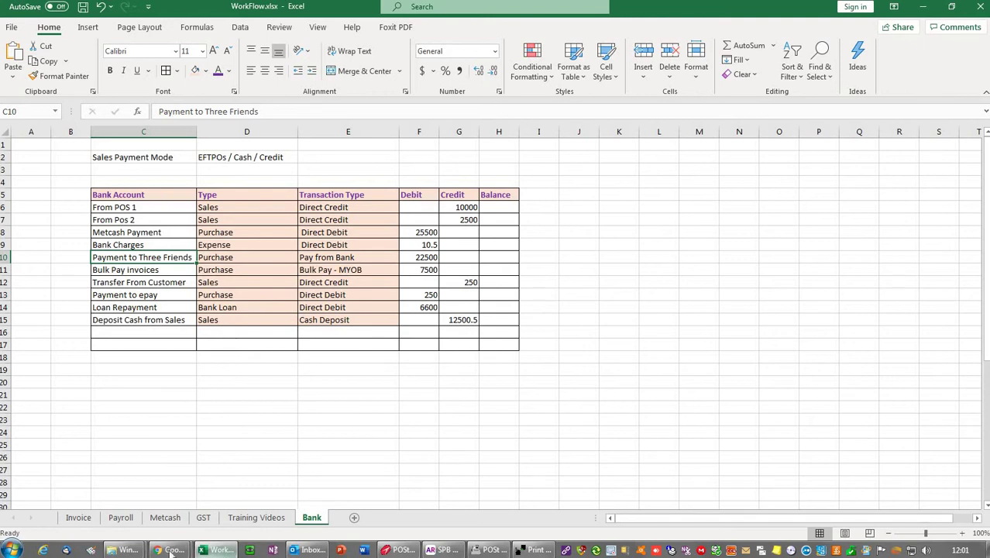
mouse_move(171, 550)
mouse_move(145, 496)
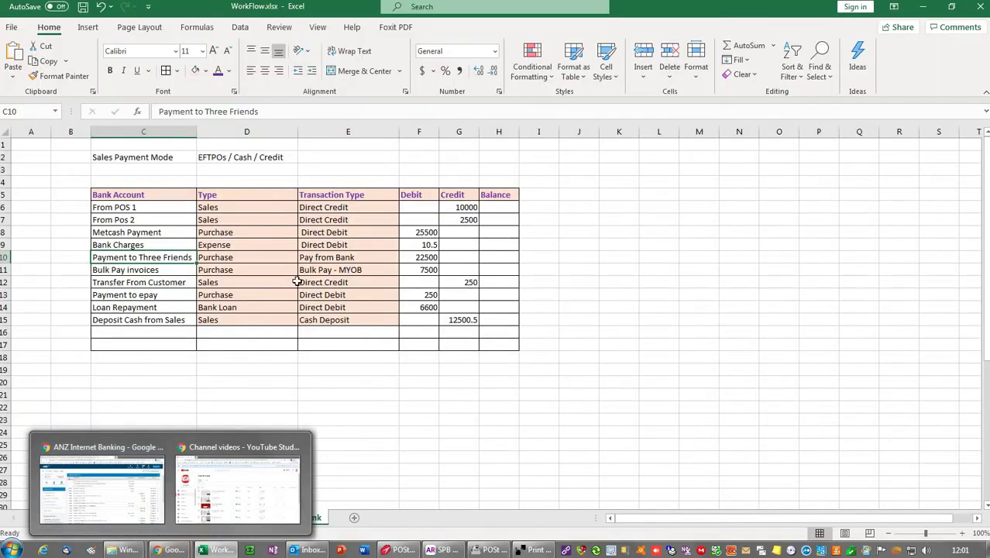
click(199, 282)
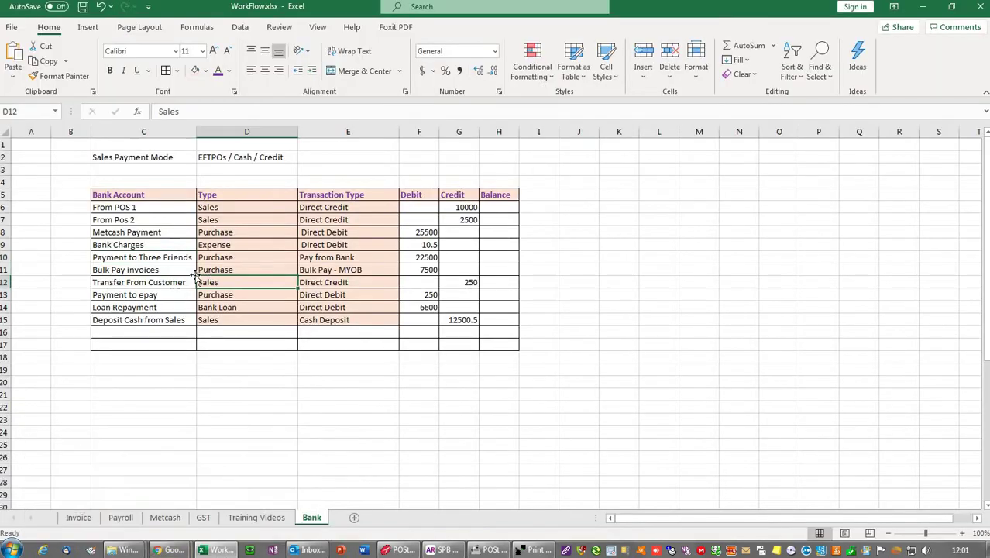
click(132, 269)
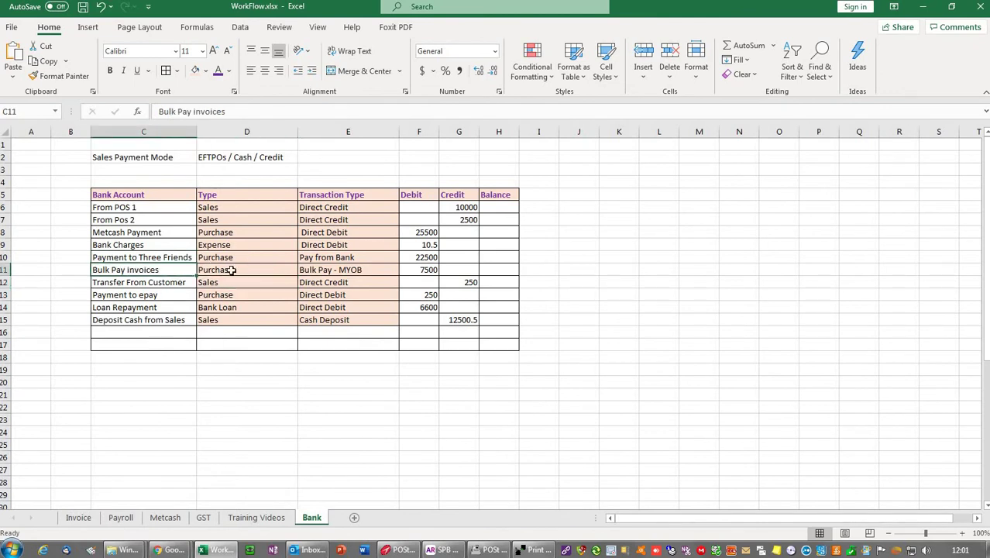
click(150, 284)
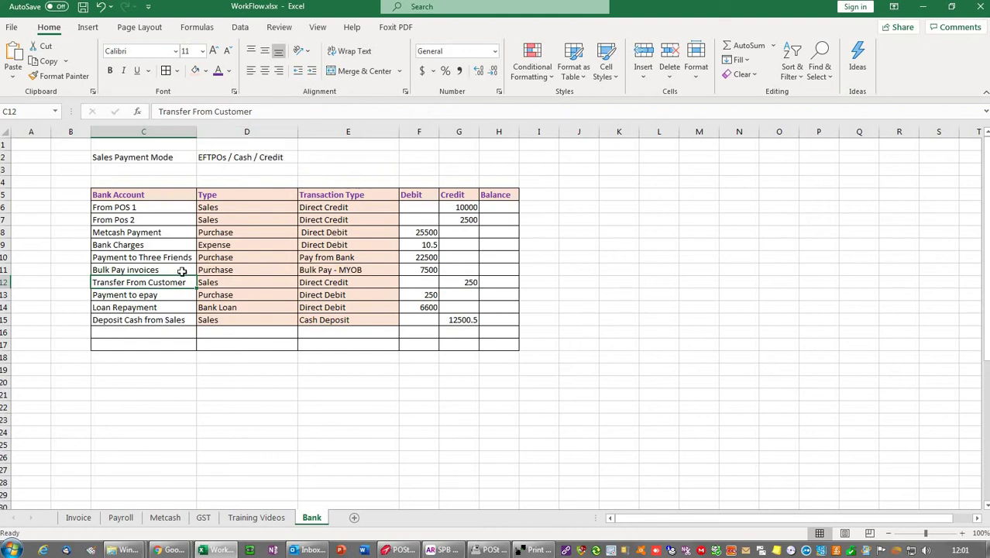
click(338, 282)
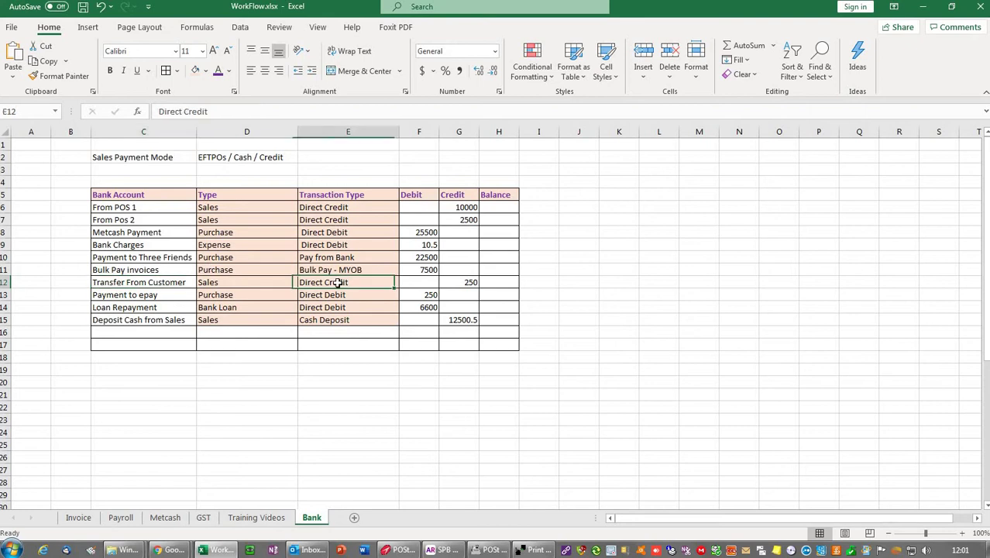
click(469, 283)
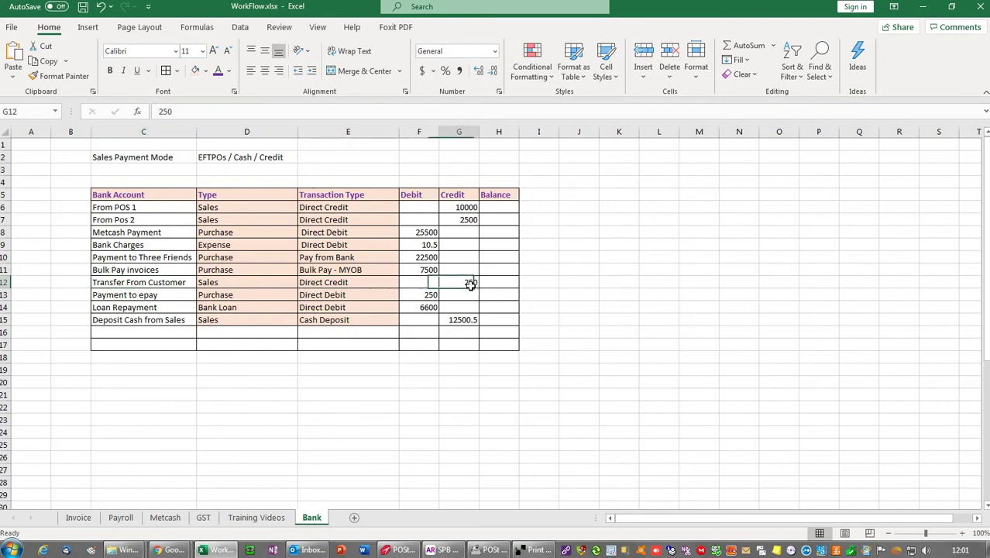
click(123, 295)
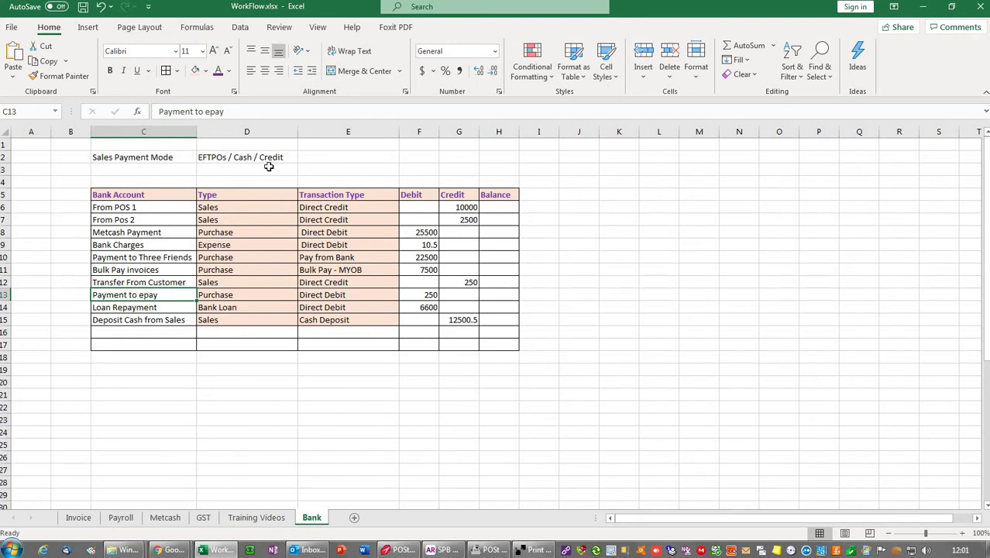
click(347, 297)
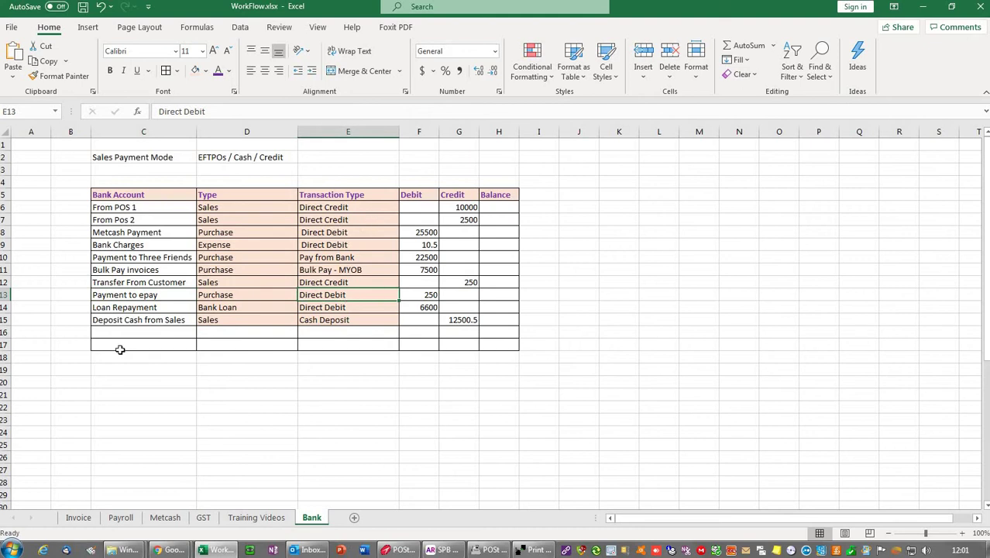
click(139, 308)
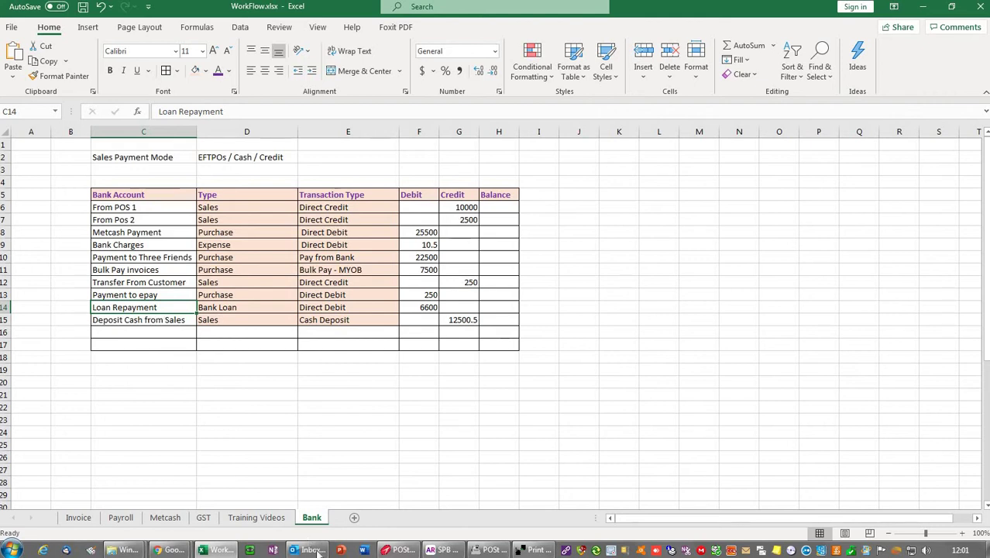
Check the 30 January Consolidated Financial Report against the workbook and ANZ transaction history
click(534, 549)
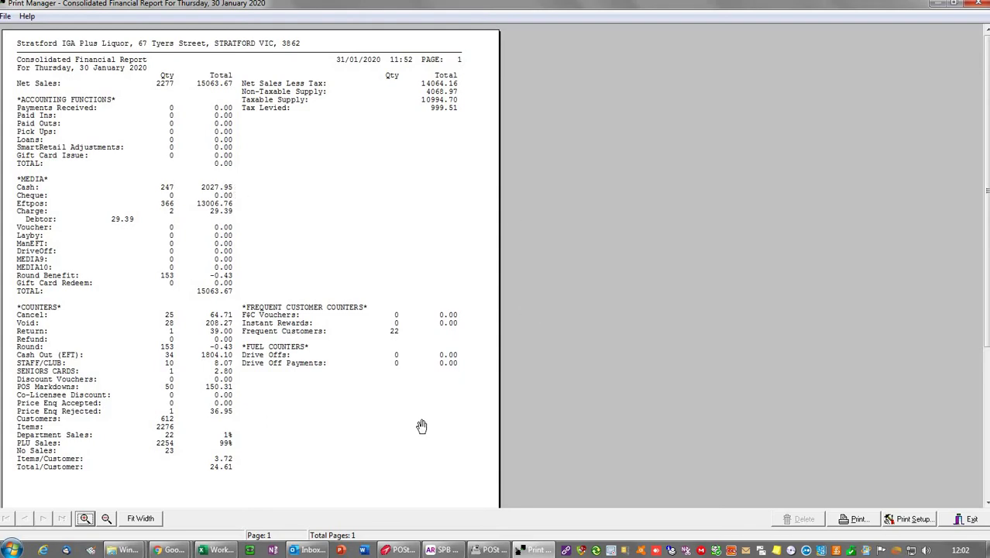
mouse_move(169, 548)
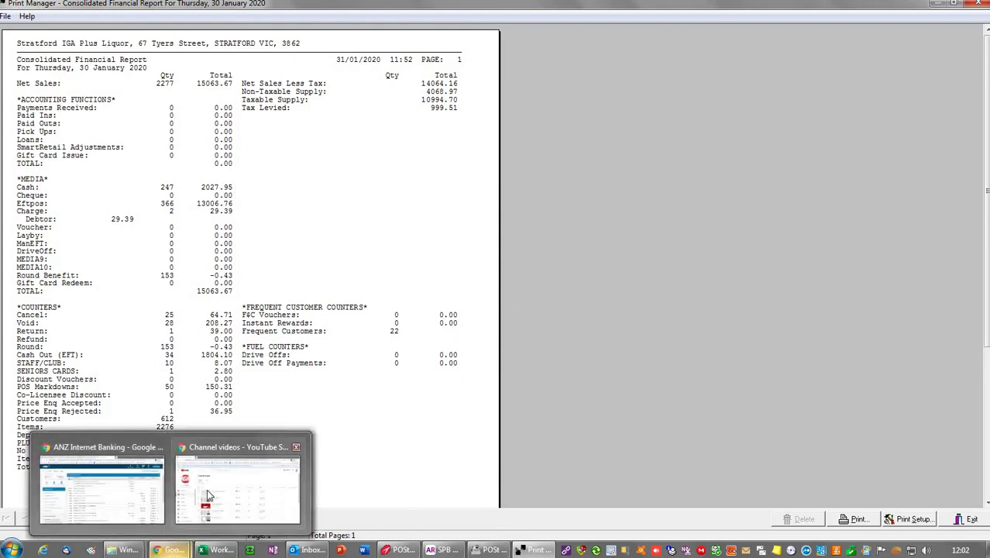
click(219, 549)
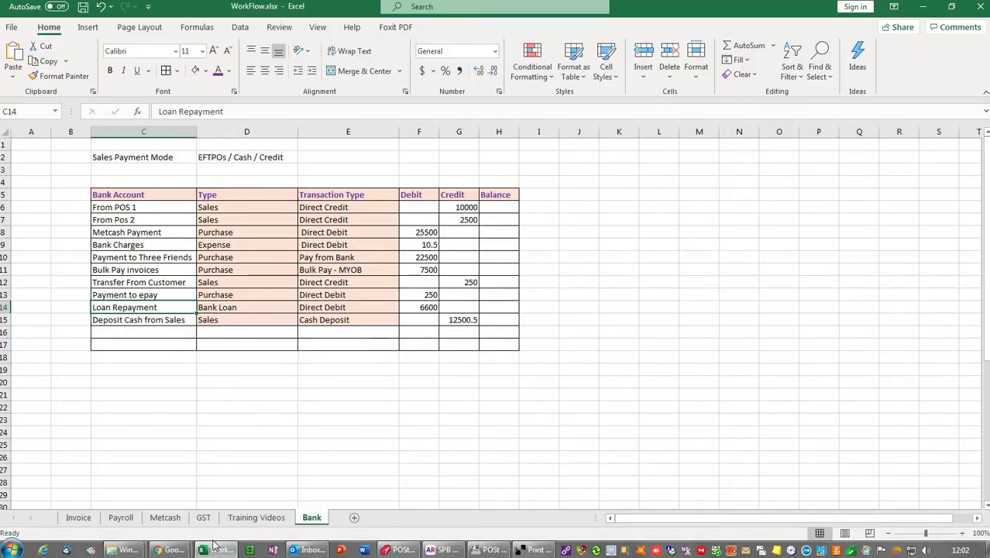
mouse_move(174, 552)
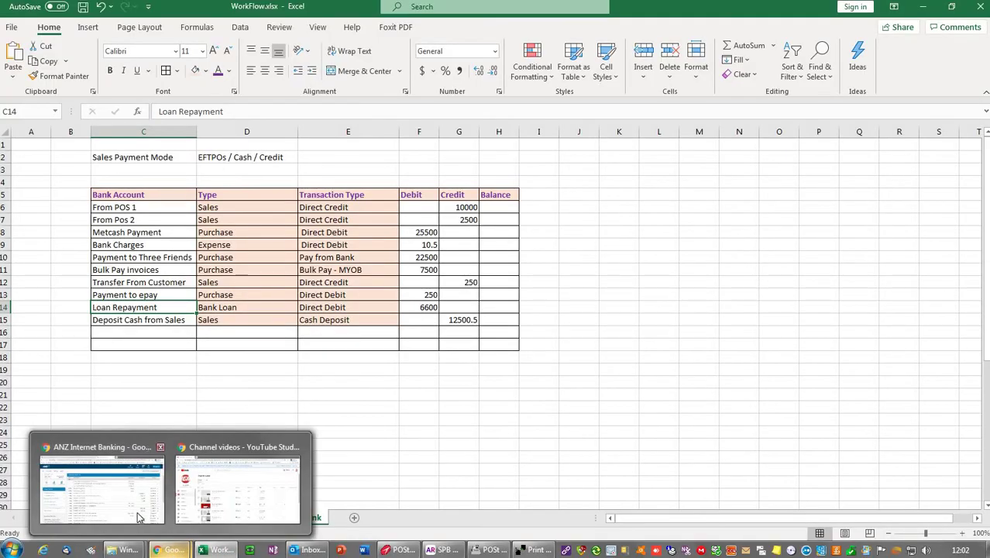
click(144, 460)
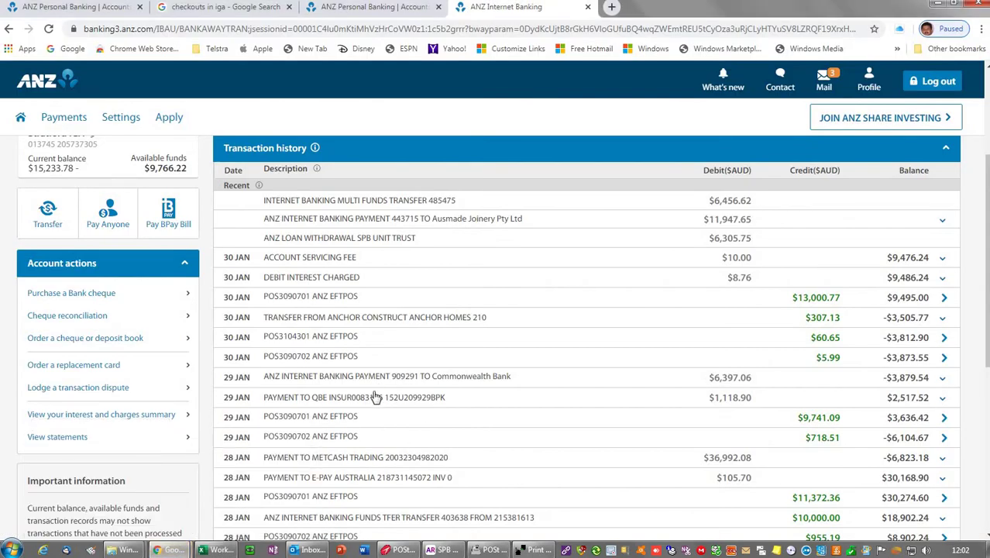
scroll(375, 397, up, 3)
scroll(374, 397, down, 1)
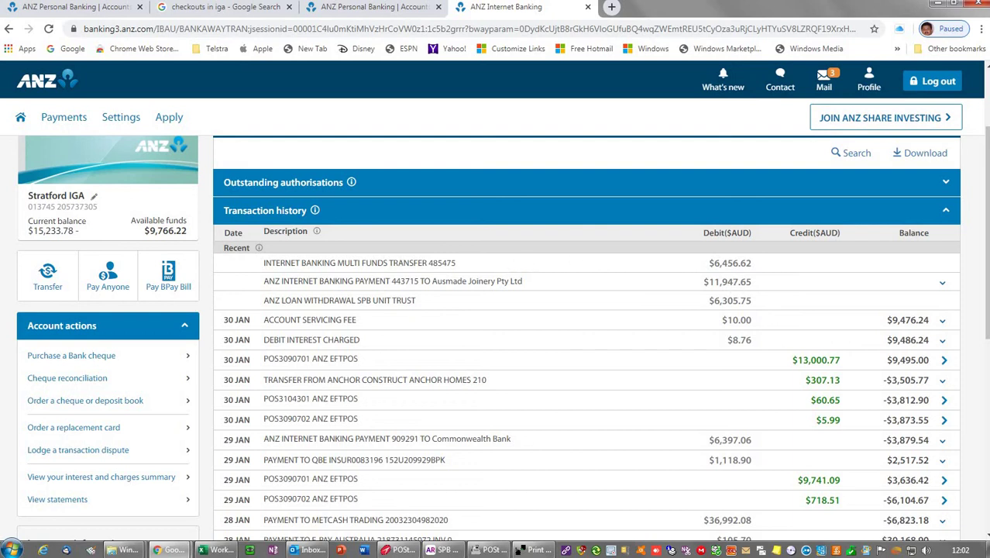
mouse_move(122, 551)
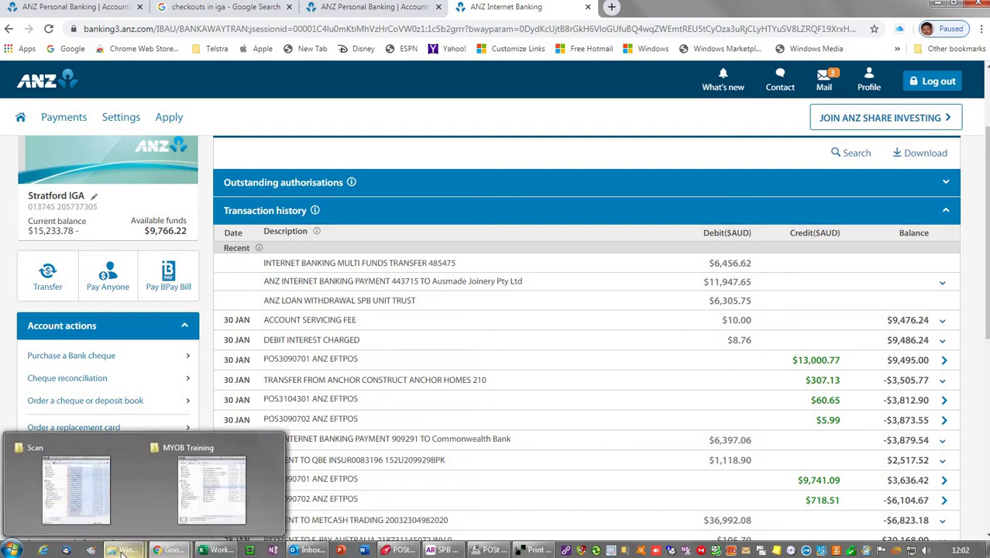
Open Create Payee.wmv from the MYOB Training folder and maximize the player window
click(226, 489)
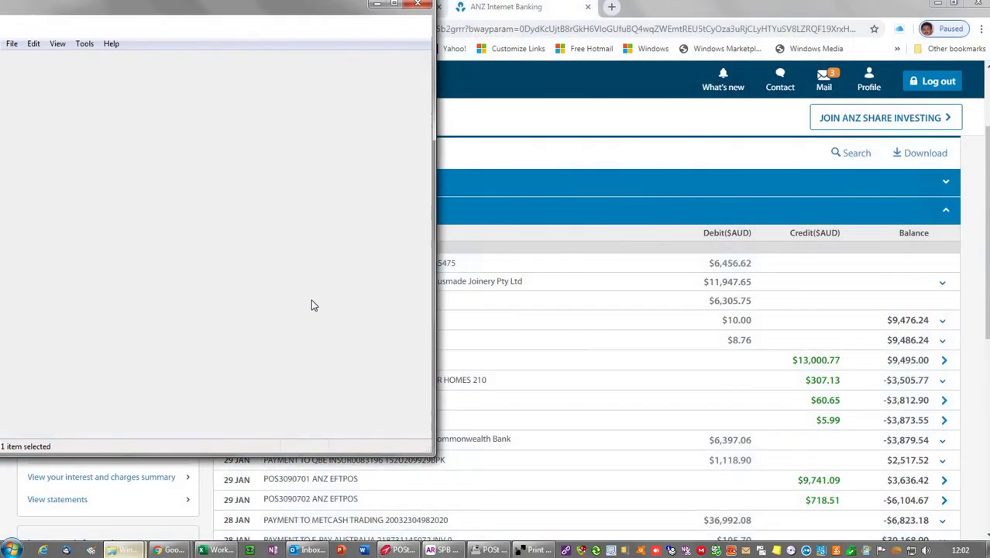
click(225, 109)
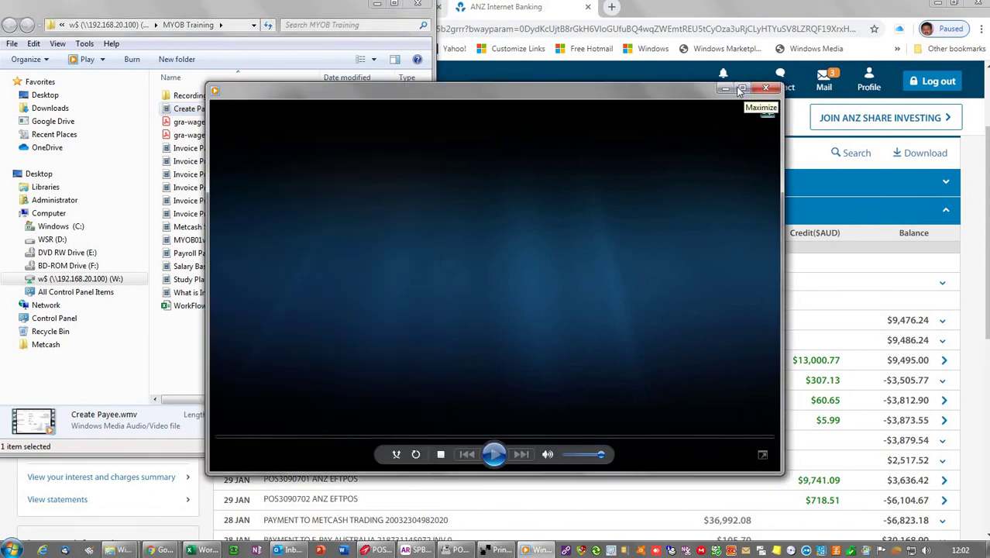
click(743, 90)
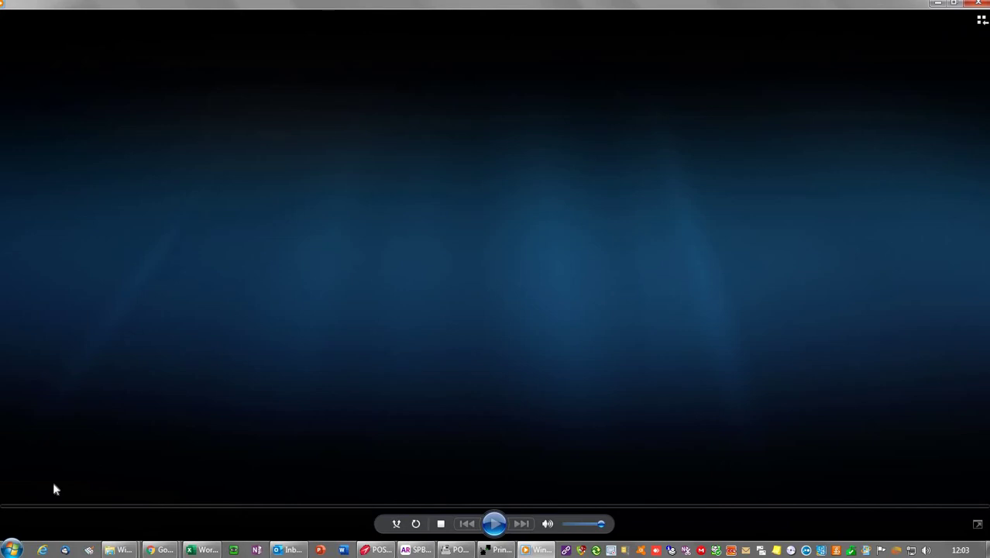
Play the Create Payee video, pausing and seeking back to rewatch the payee-name step
click(55, 508)
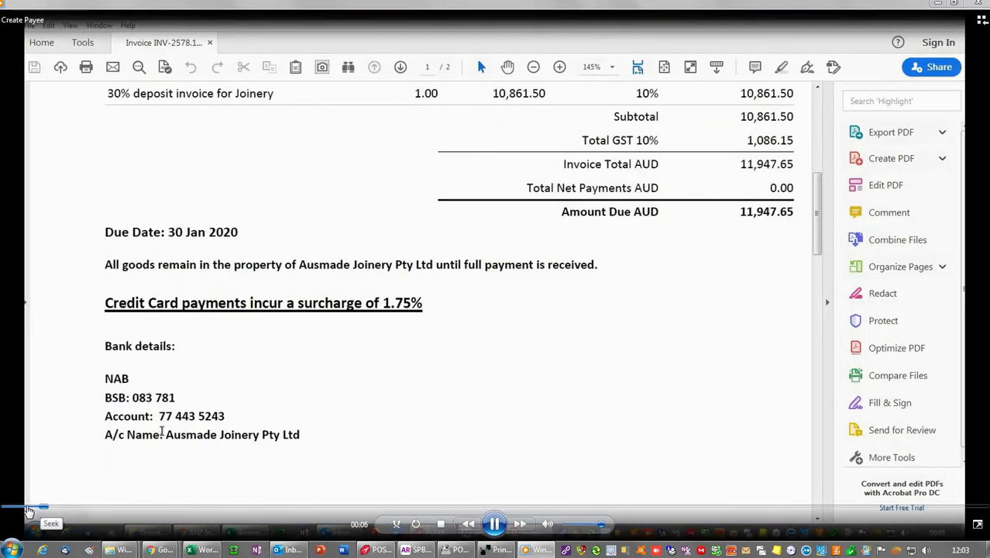
click(29, 510)
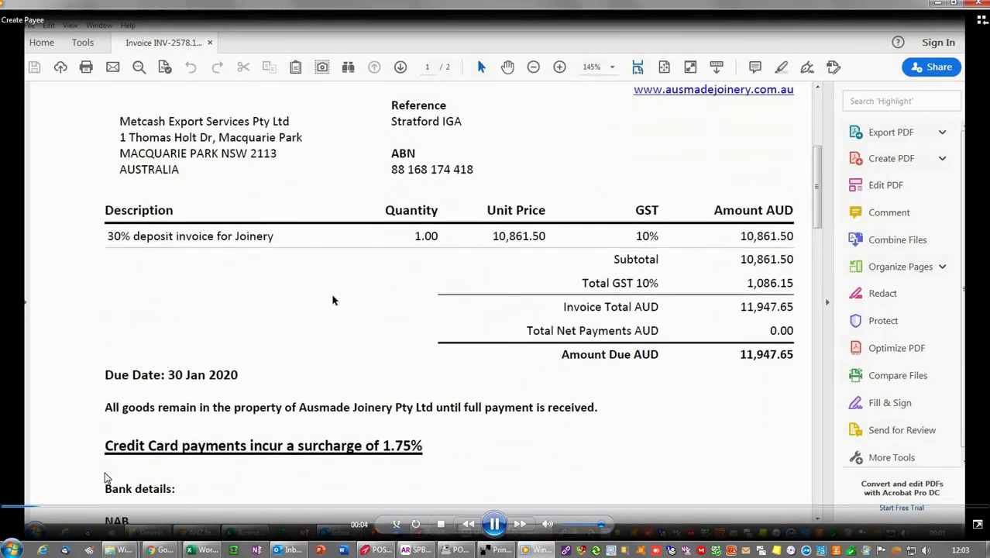
key(space)
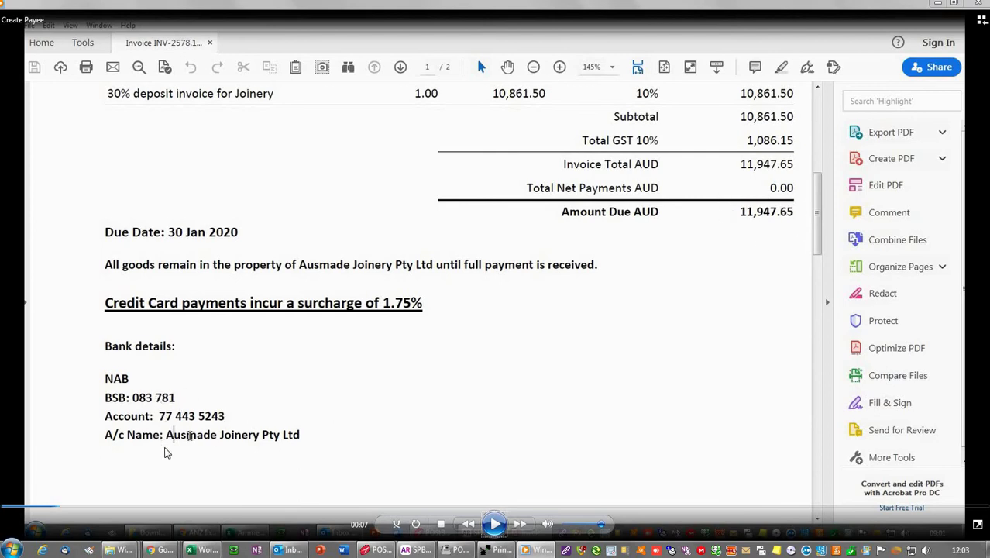
click(494, 523)
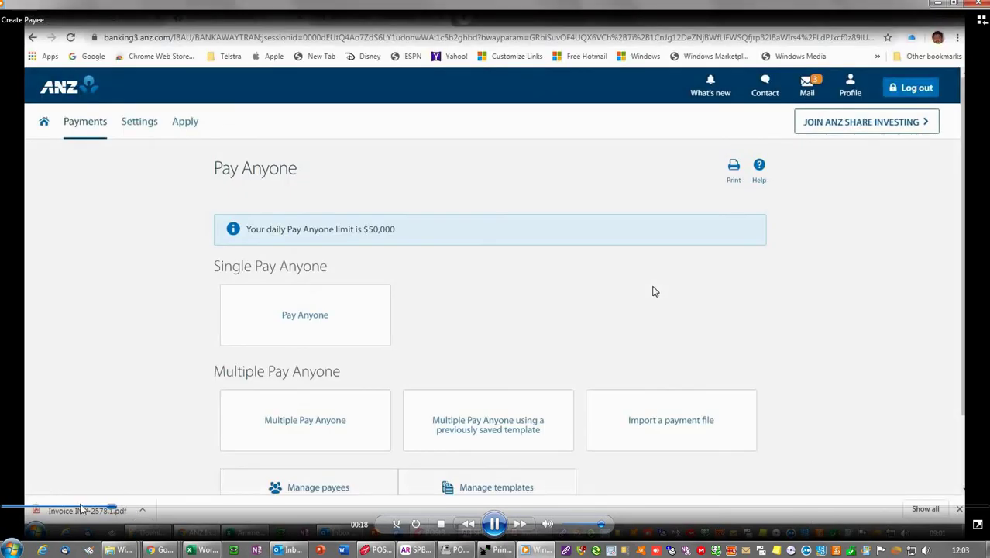
click(75, 508)
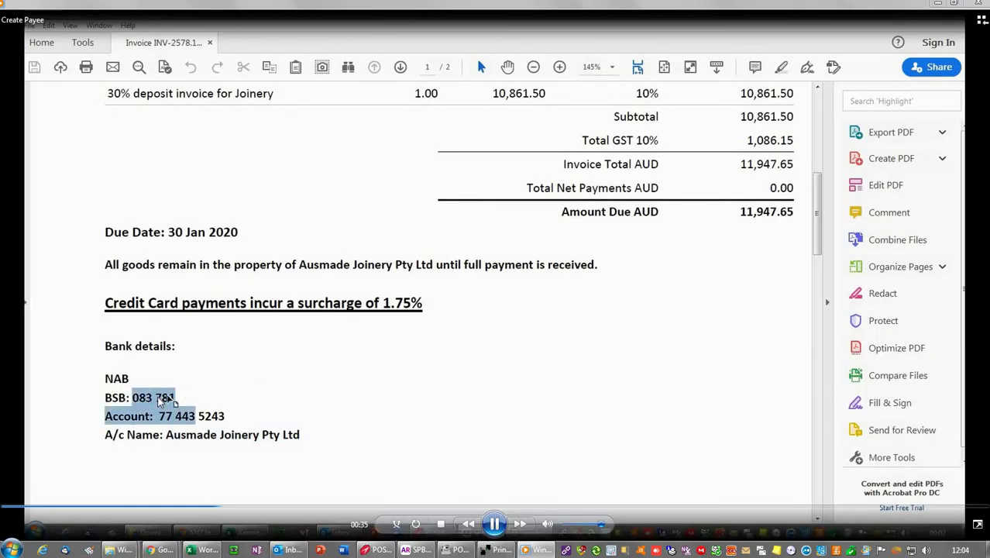
Skip the Create Payee video ahead to the $11,947.65 payment confirmation, then close Media Player
click(260, 507)
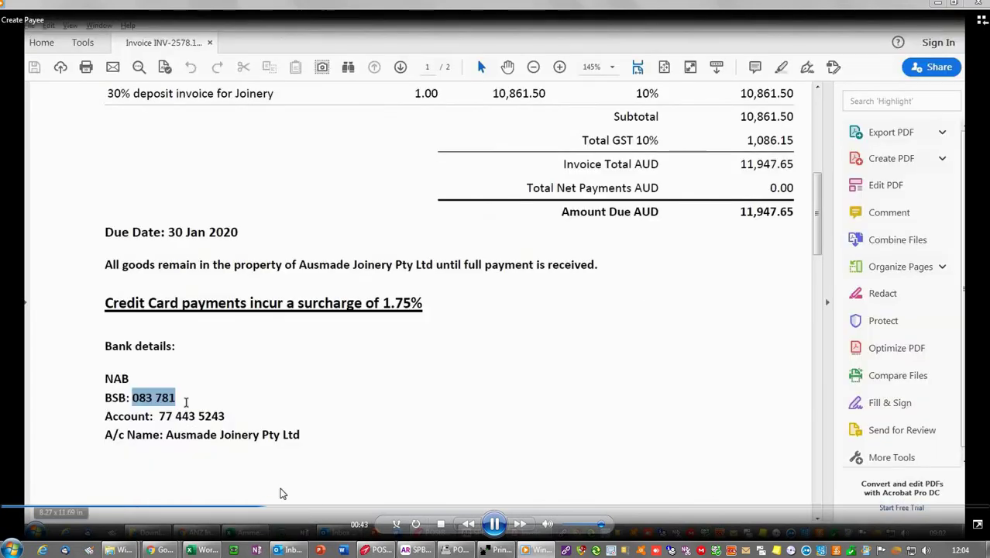
click(288, 507)
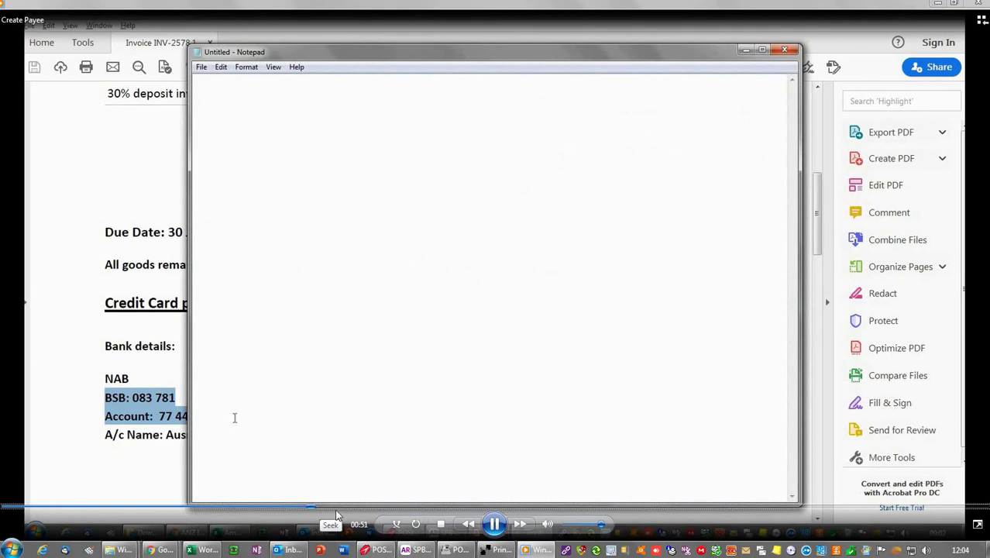
click(329, 507)
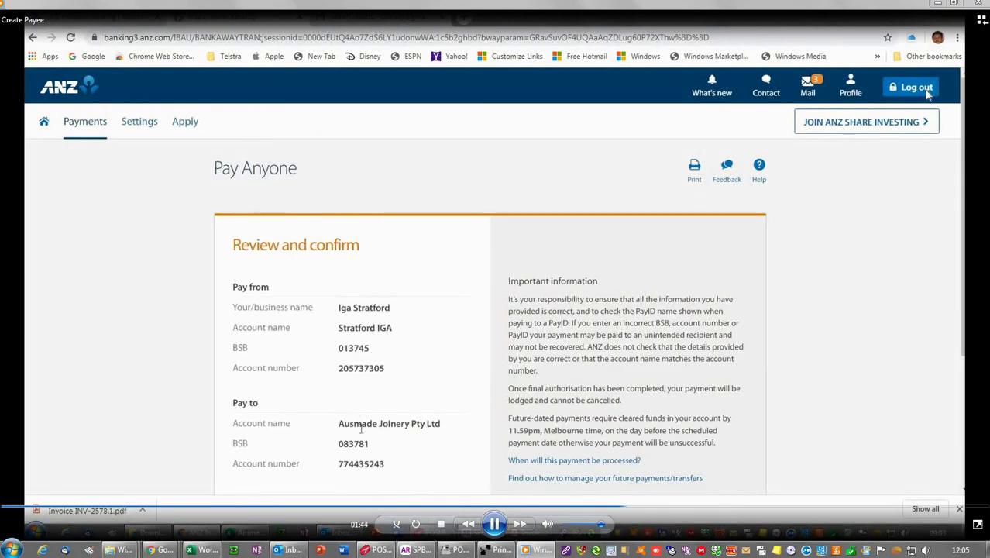
click(981, 4)
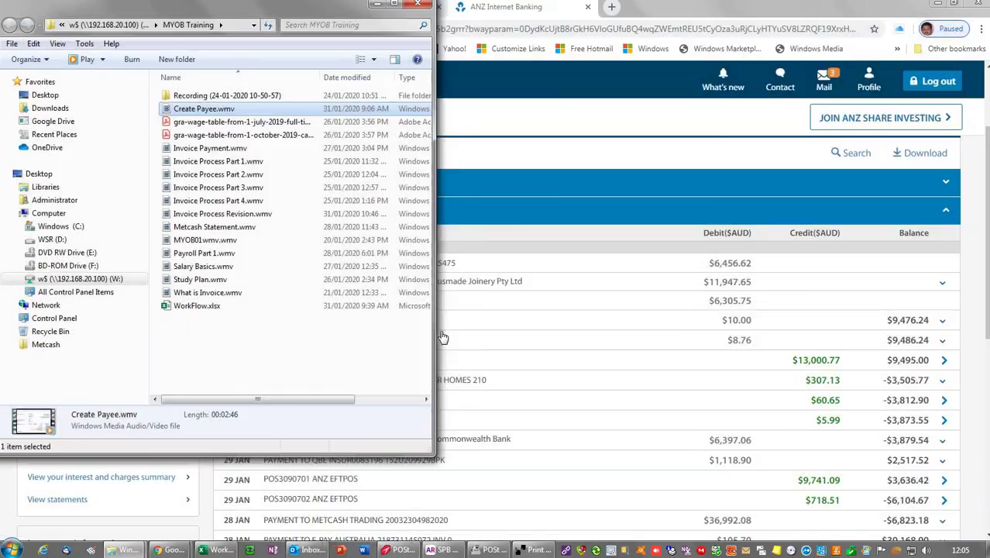
Close the MYOB Training folder window so the ANZ transaction history shows
click(417, 5)
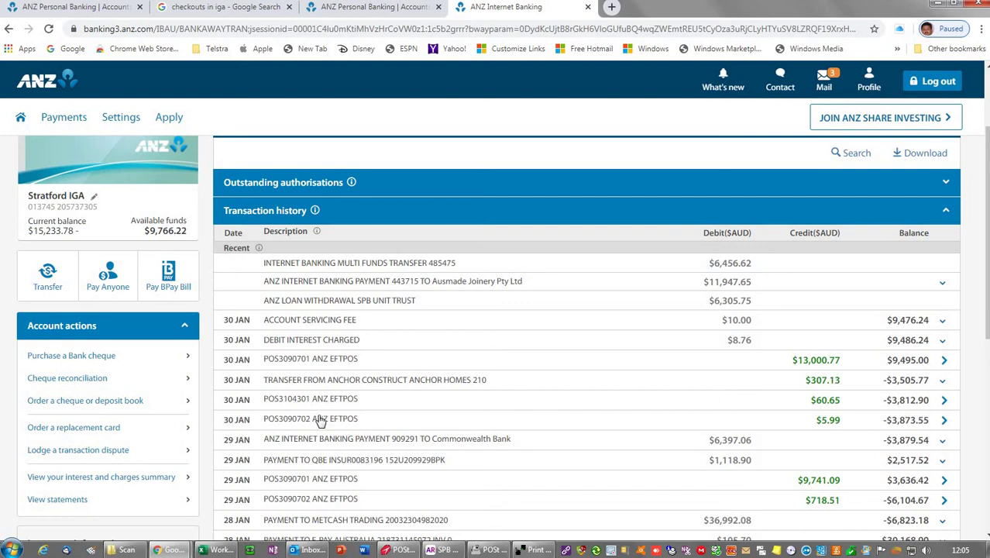
Scroll down through the ANZ Internet Banking transaction history to review it
scroll(321, 428, down, 1)
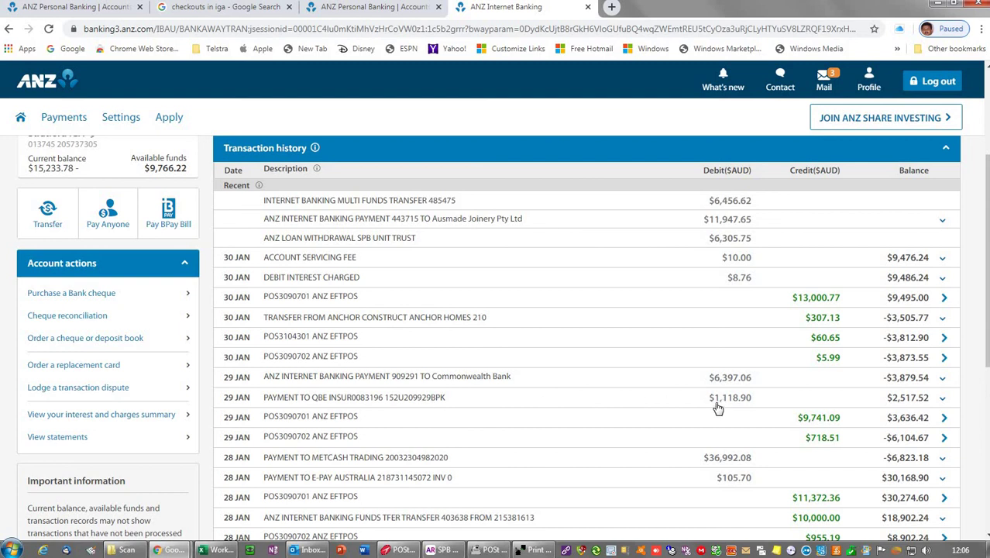
scroll(593, 447, down, 1)
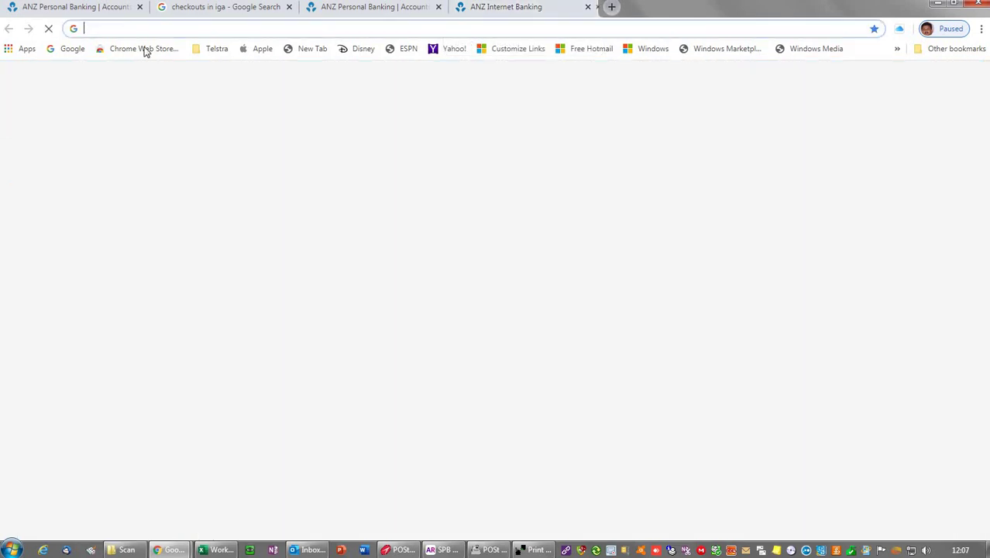
Type 'my' in the new tab's address bar, then go back to the ANZ Internet Banking tab
text(m)
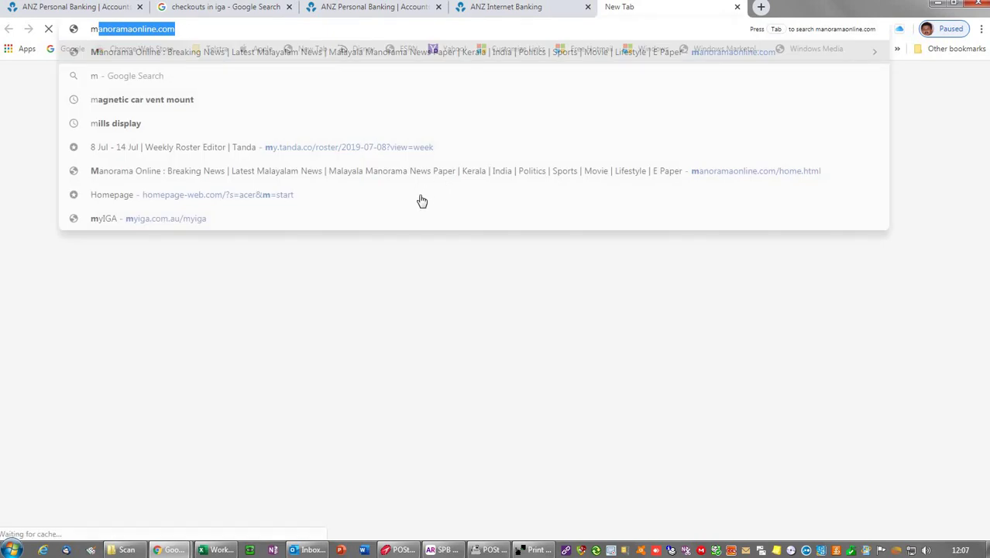
text(y)
click(486, 8)
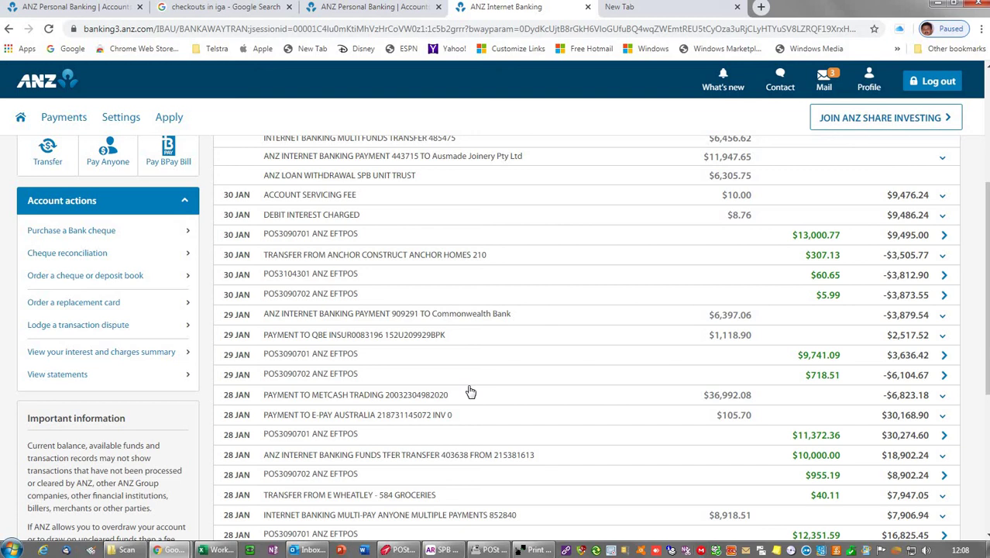
Review the ANZ transaction history, then bring up the WorkFlow.xlsx Bank sheet in Excel
scroll(470, 392, up, 3)
scroll(470, 392, down, 2)
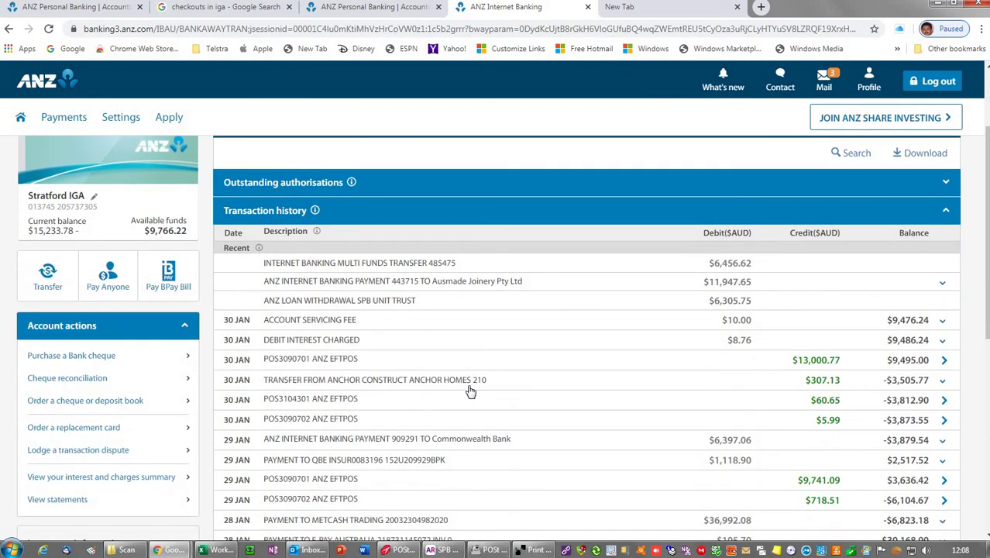
scroll(470, 392, down, 2)
scroll(470, 391, up, 1)
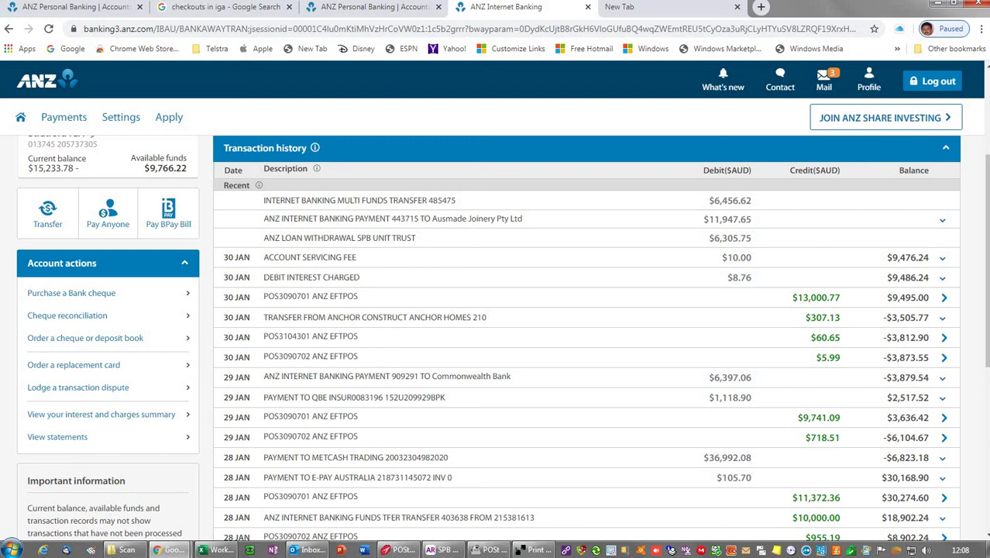
click(219, 549)
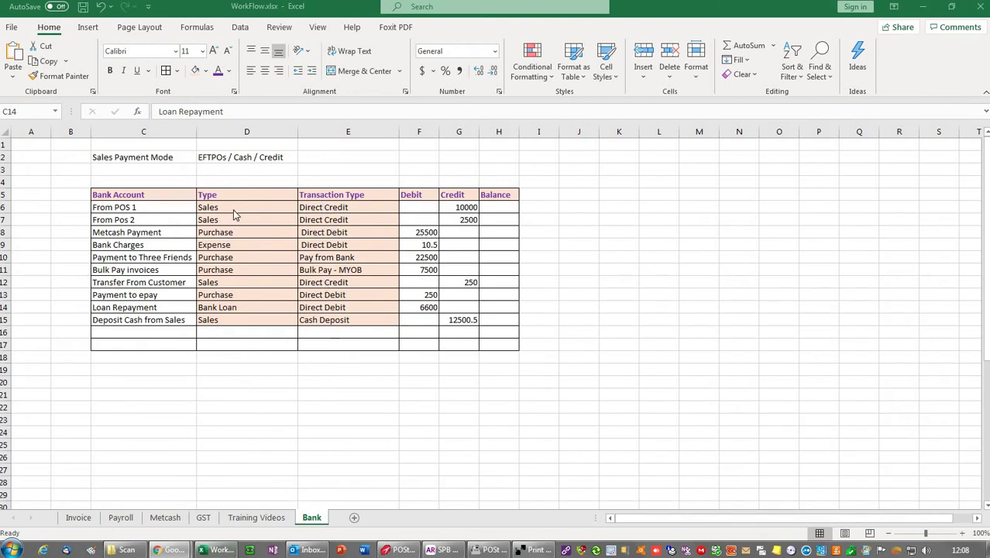
Check the Bank Charges Expense type in cell D9, then return to the ANZ transaction history
click(226, 245)
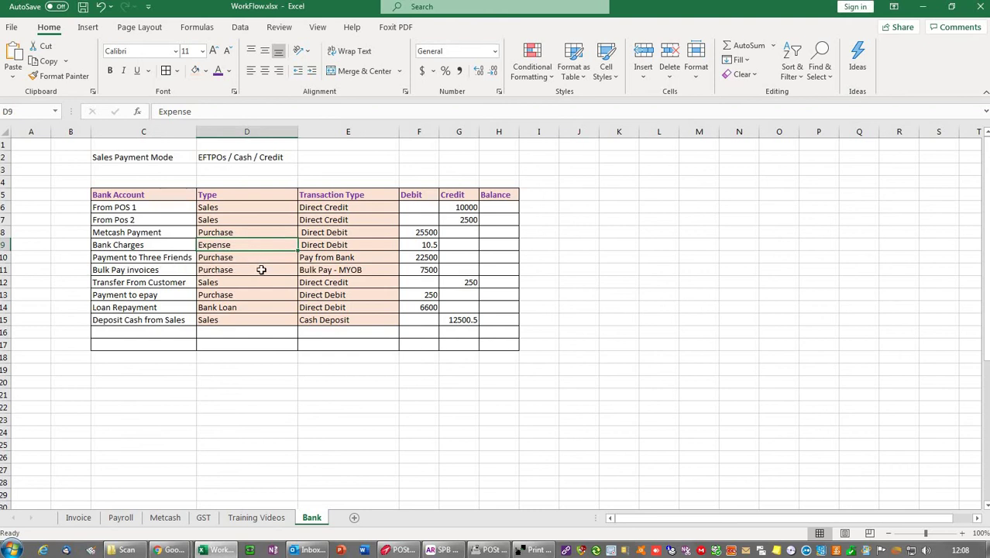
mouse_move(170, 549)
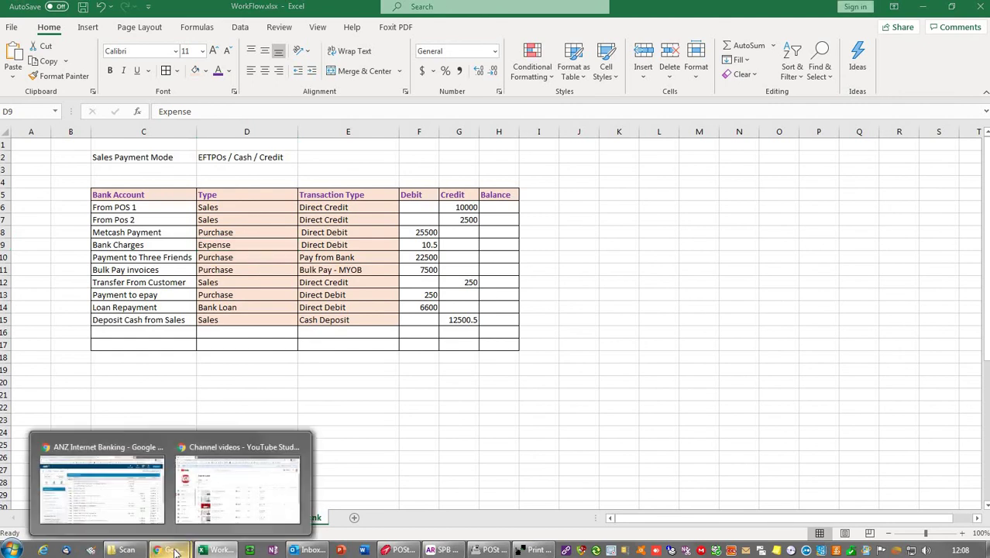
click(111, 480)
scroll(401, 340, down, 1)
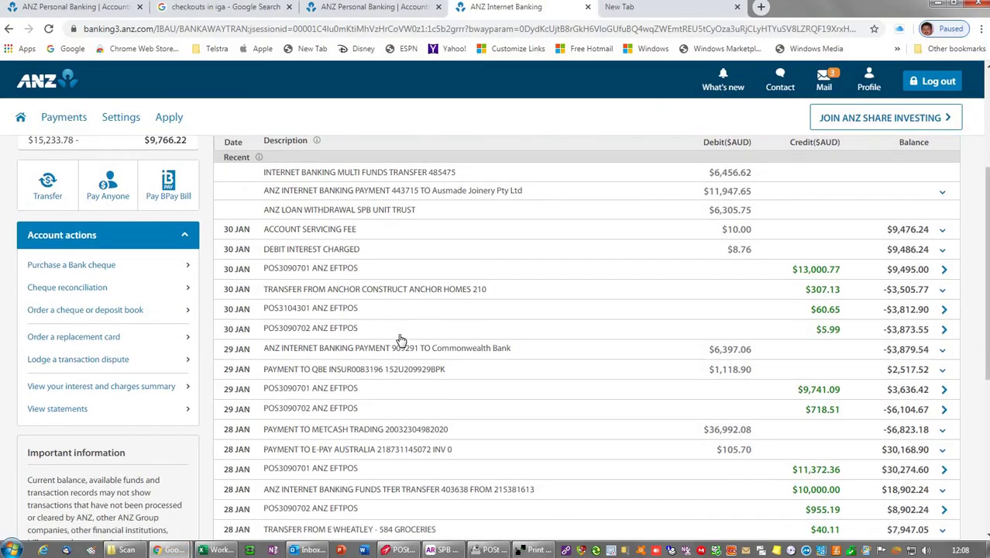
scroll(401, 340, down, 2)
scroll(400, 340, up, 1)
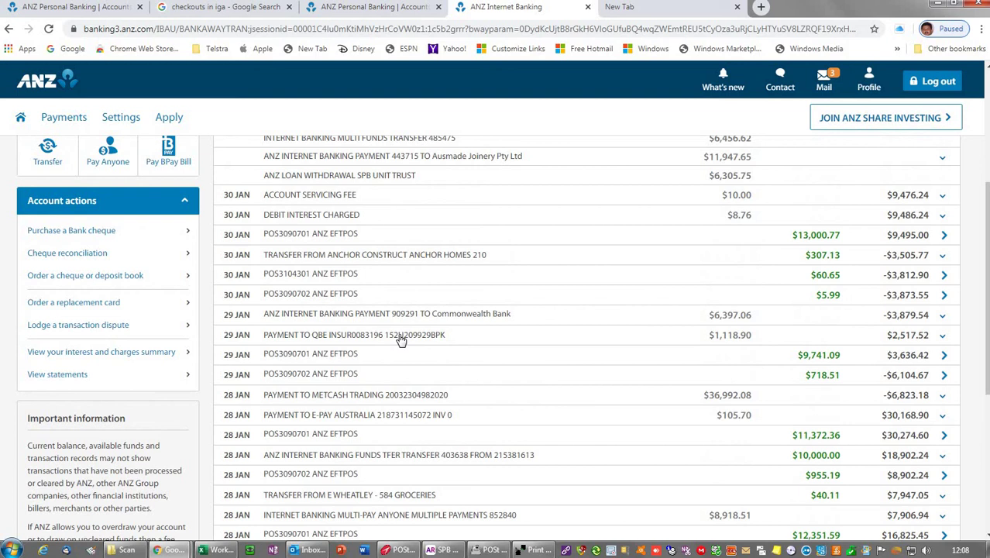